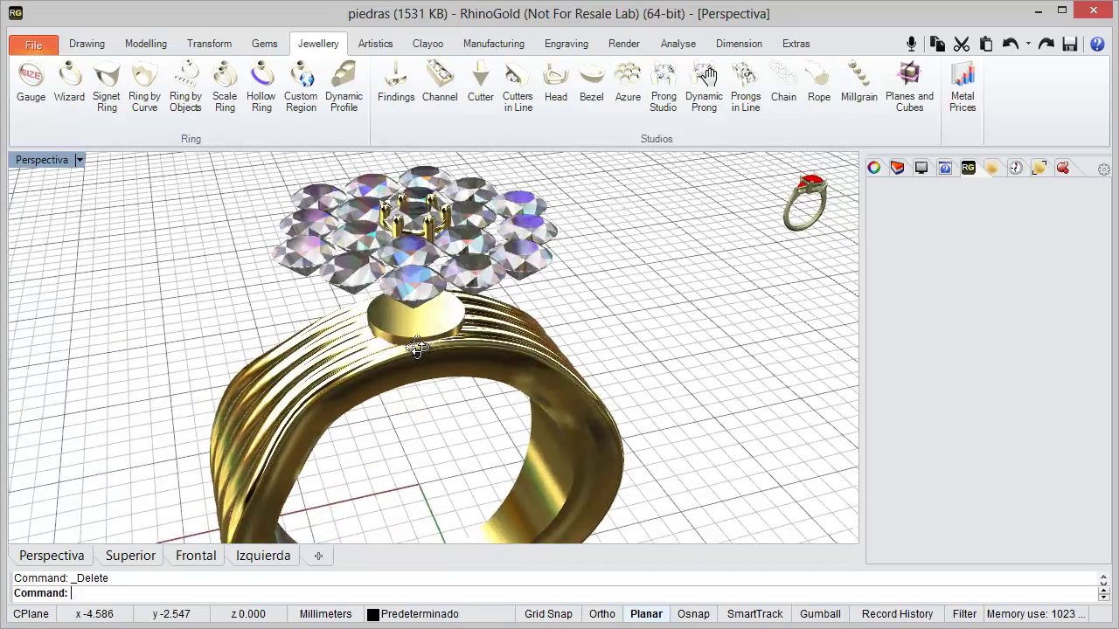
Draw a cylinder centred on the gem cluster in the top view, 11.2 mm across
scroll(417, 347, "down", 2)
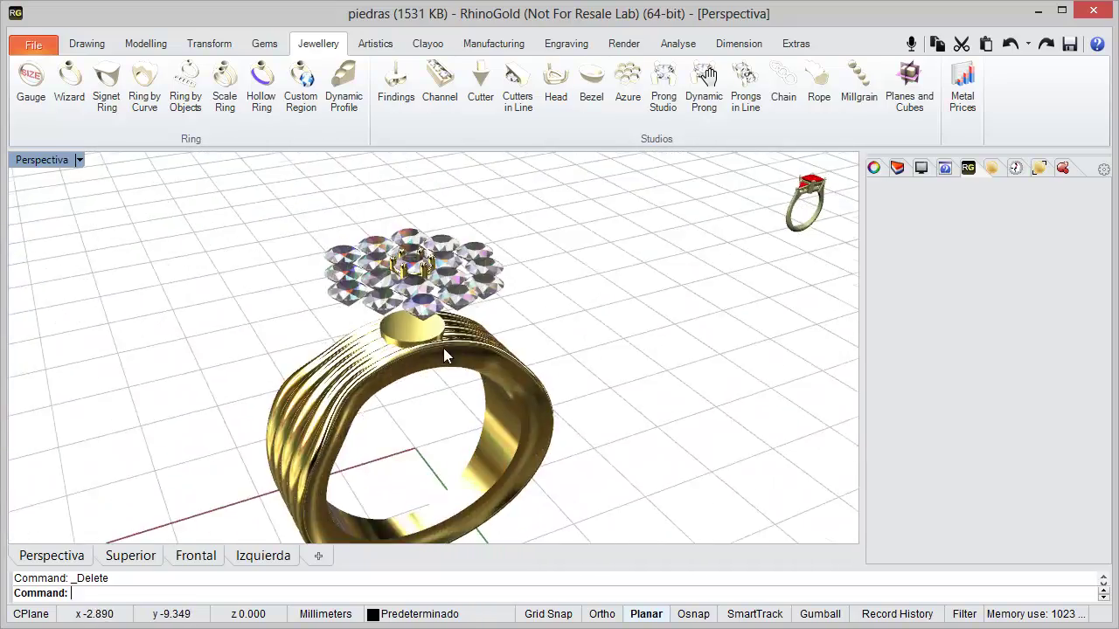
scroll(414, 316, "up", 2)
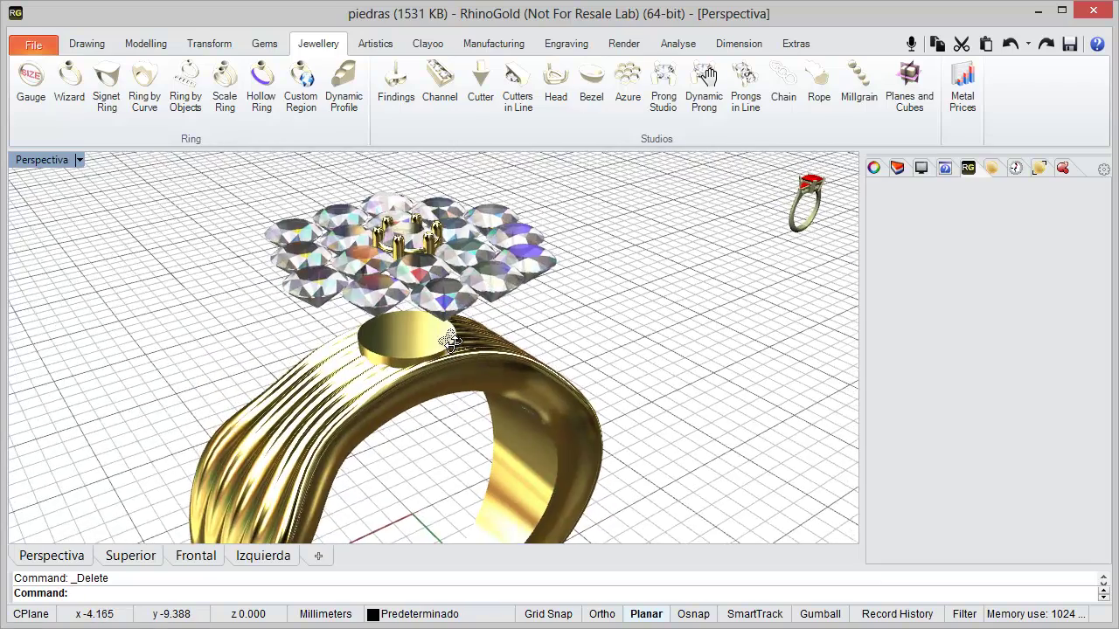
right_click_drag(414, 294, 419, 323)
scroll(423, 350, "down", 1)
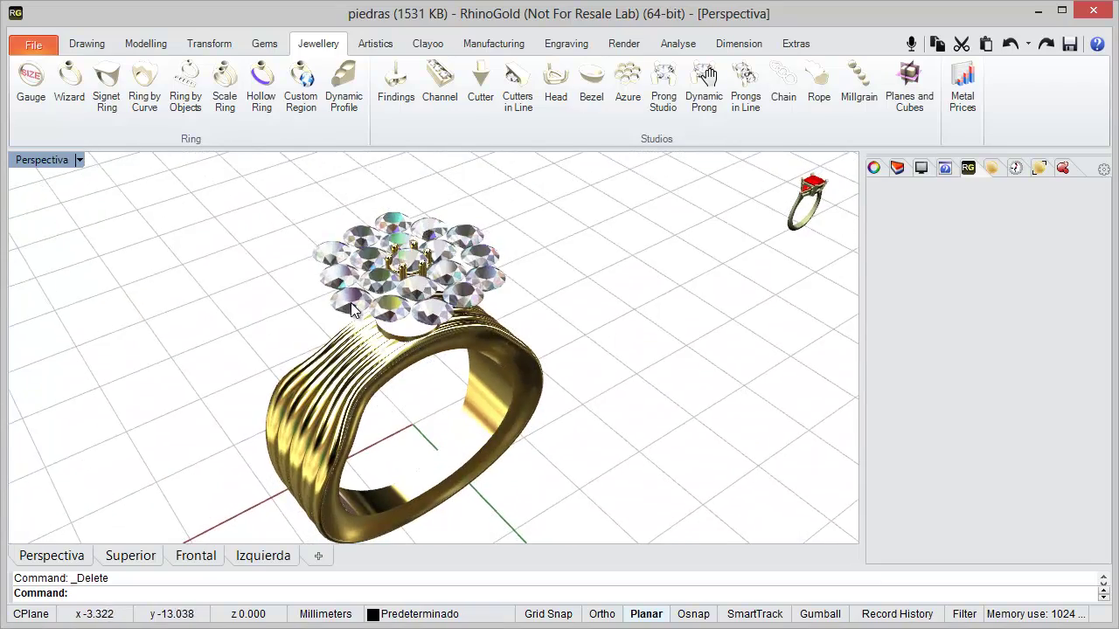
scroll(348, 301, "up", 2)
right_click_drag(348, 302, 366, 324)
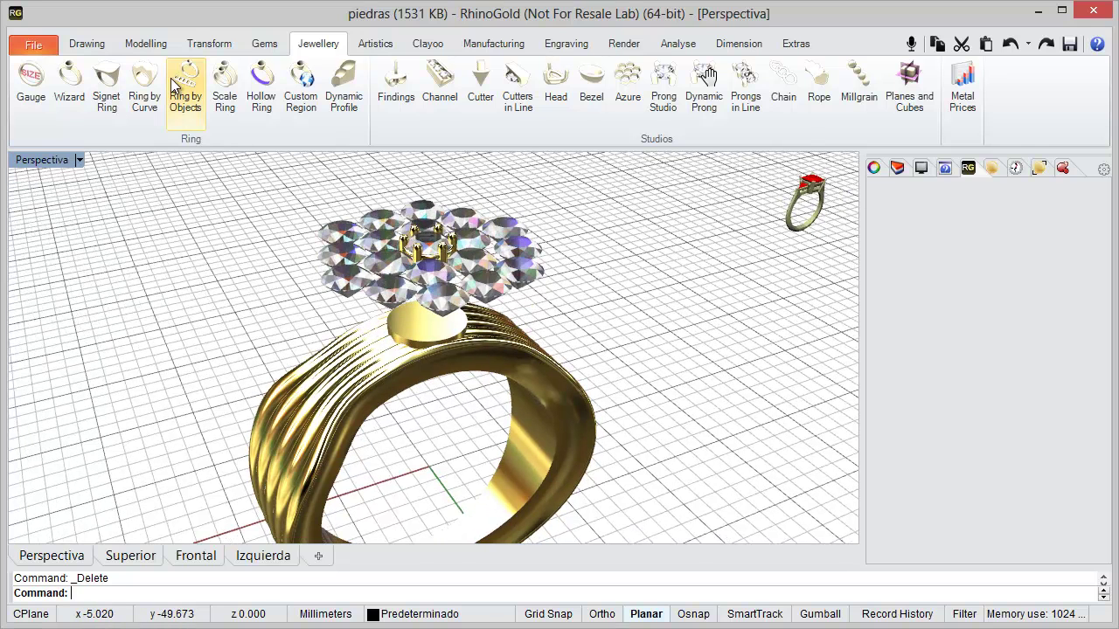
left_click(149, 44)
left_click(575, 79)
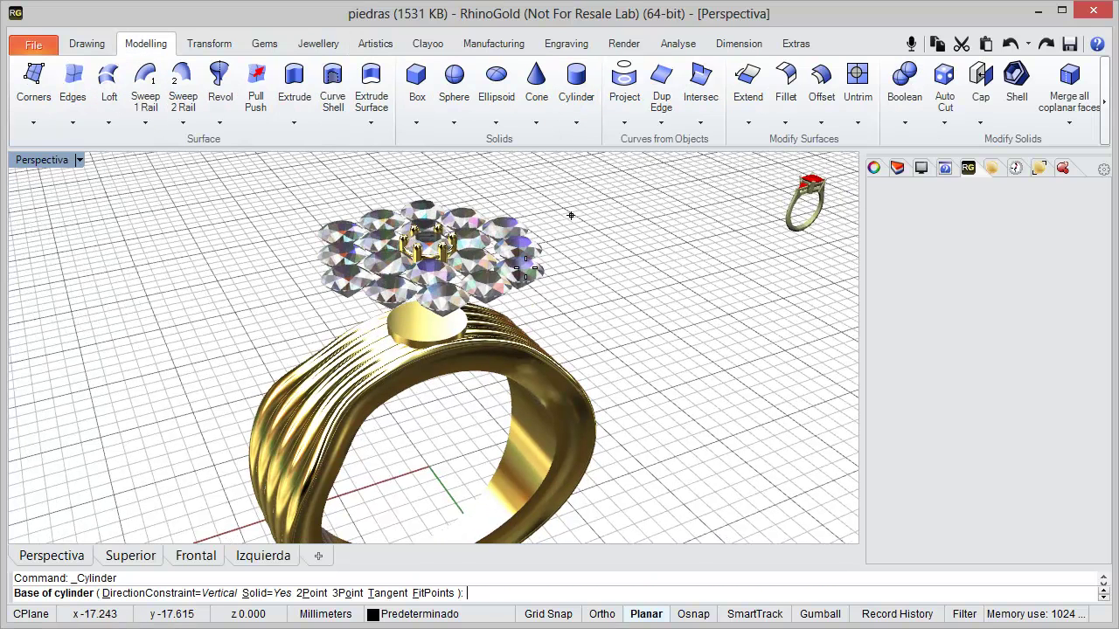
left_click(150, 560)
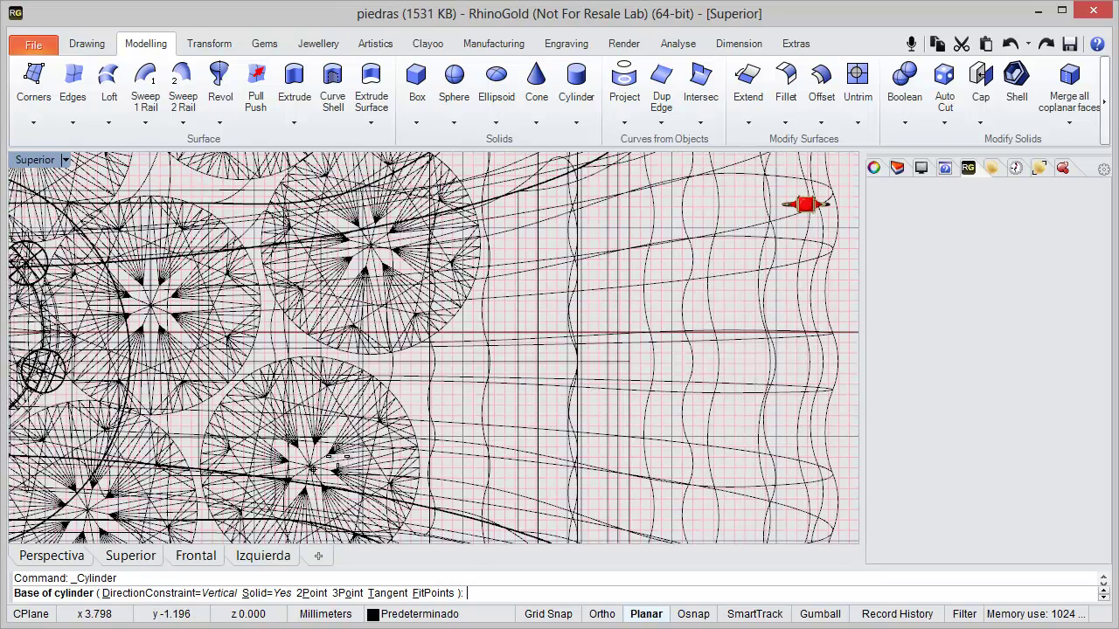
scroll(411, 444, "down", 2)
scroll(410, 444, "down", 2)
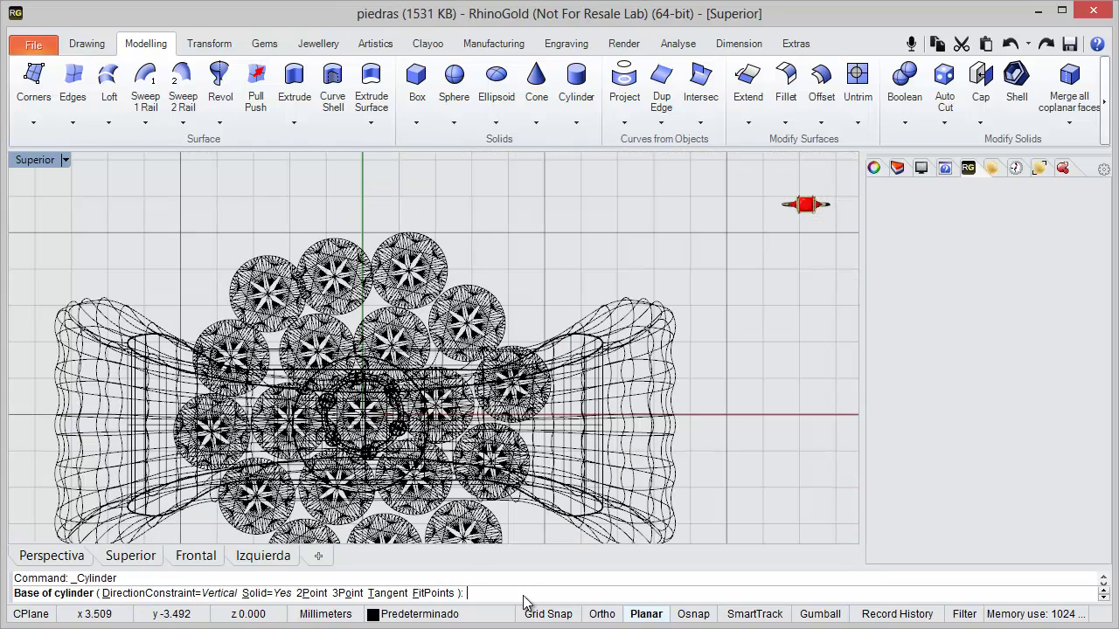
left_click(365, 416)
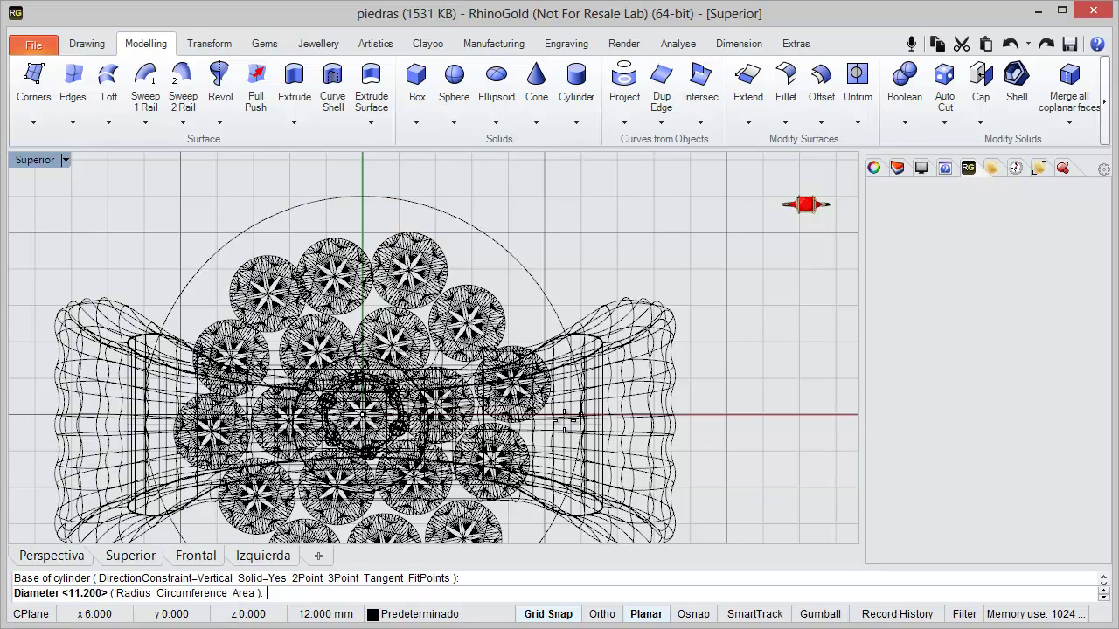
scroll(546, 415, "up", 4)
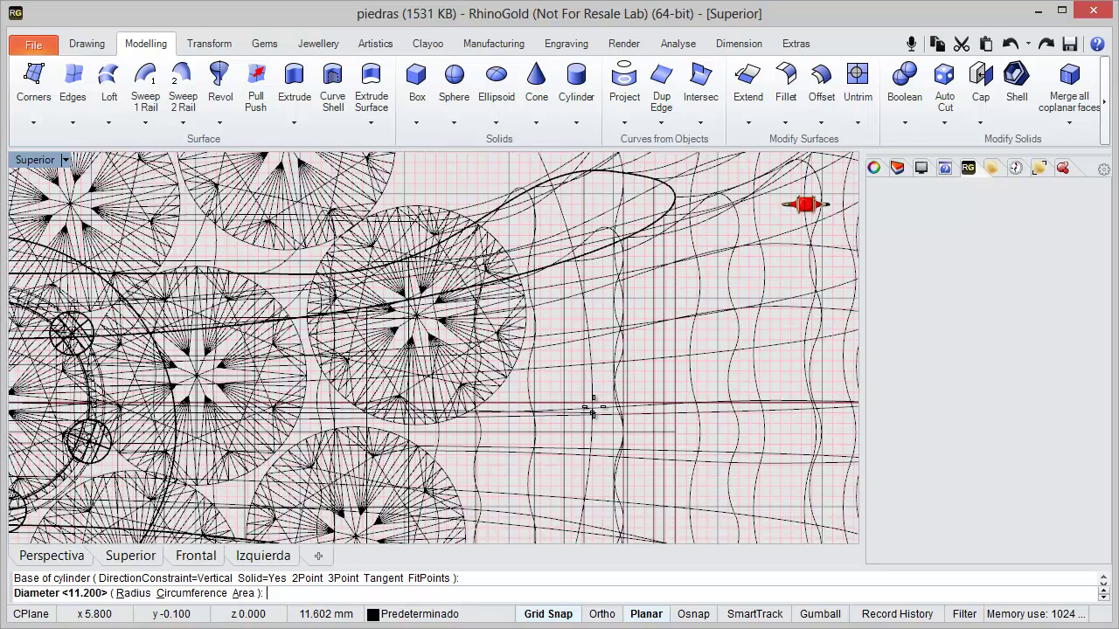
left_click(575, 407)
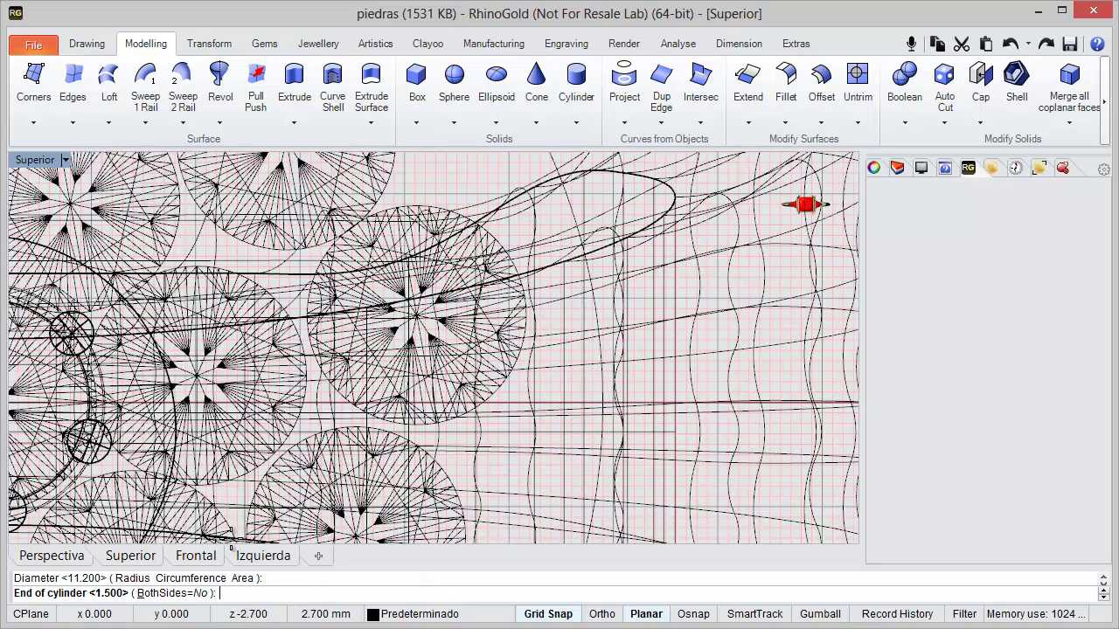
Set the cylinder's height in the front view to make a 1.5 mm thick disc
left_click(201, 560)
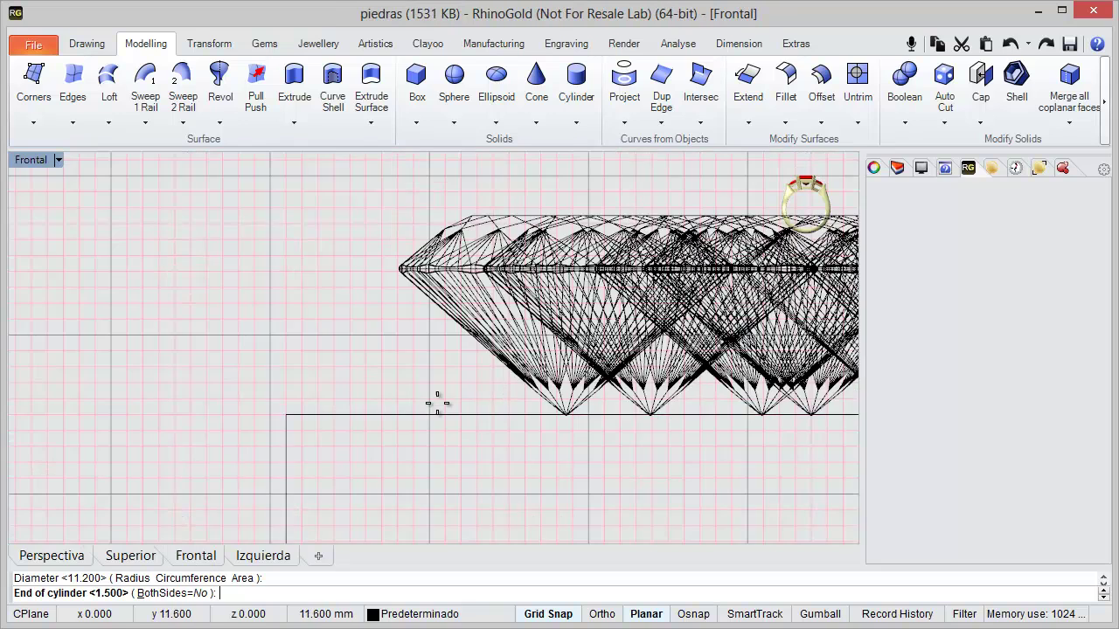
scroll(393, 357, "down", 3)
scroll(375, 324, "down", 3)
scroll(384, 349, "down", 2)
scroll(406, 431, "up", 4)
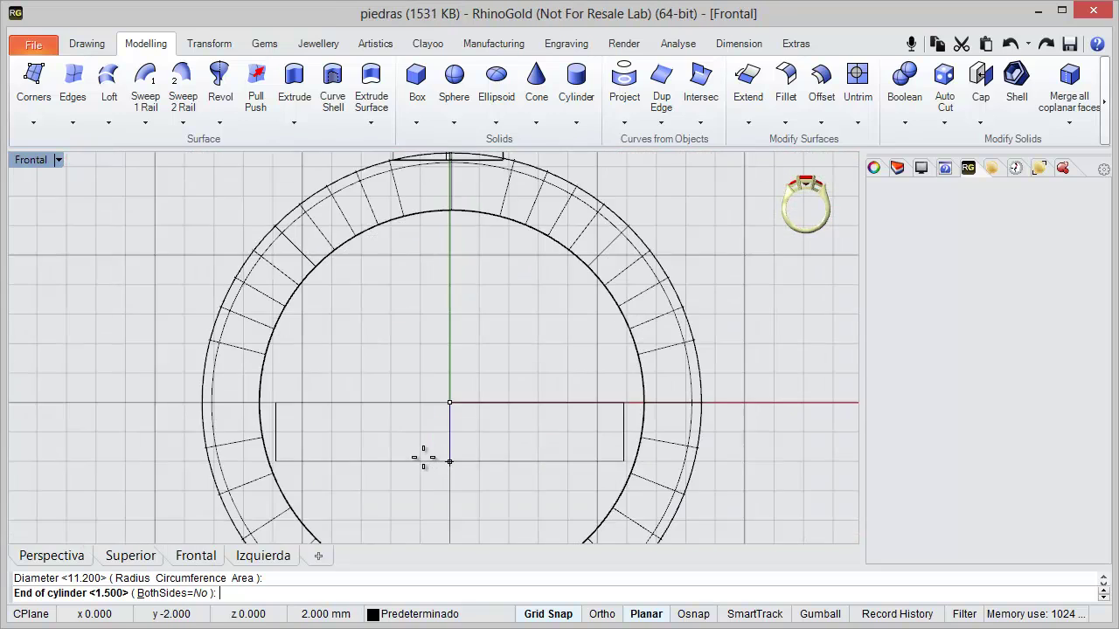
scroll(425, 457, "up", 3)
scroll(470, 345, "up", 1)
scroll(474, 346, "up", 2)
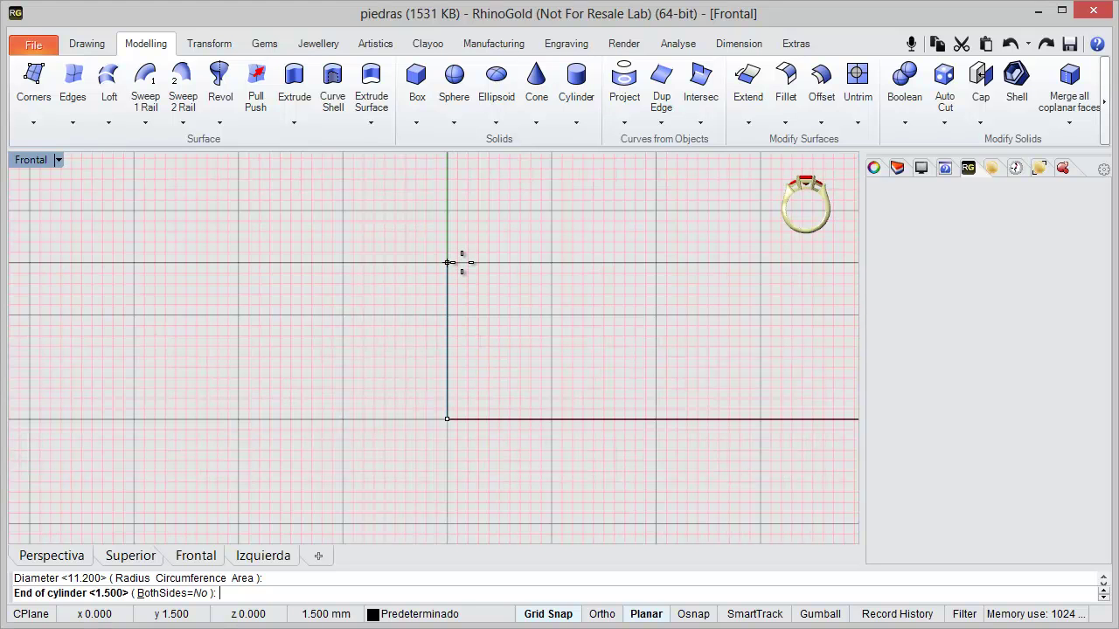
left_click(456, 263)
scroll(429, 381, "down", 3)
Lift the support disc in the front view to just beneath the gem cluster
scroll(429, 381, "down", 2)
right_click_drag(394, 322, 400, 375)
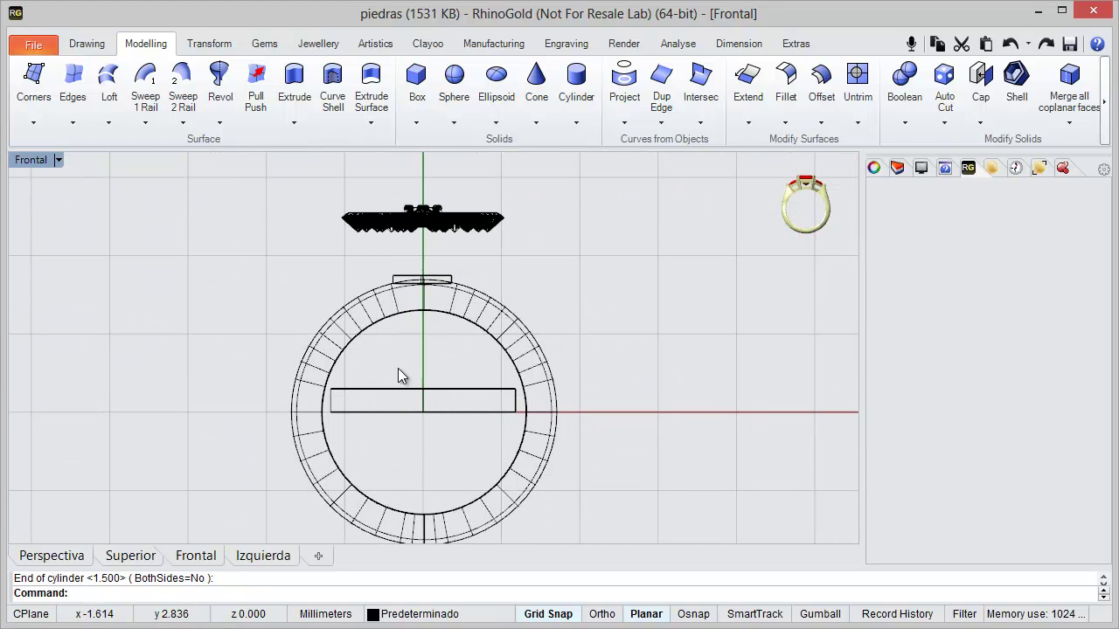
left_click_drag(400, 395, 399, 261)
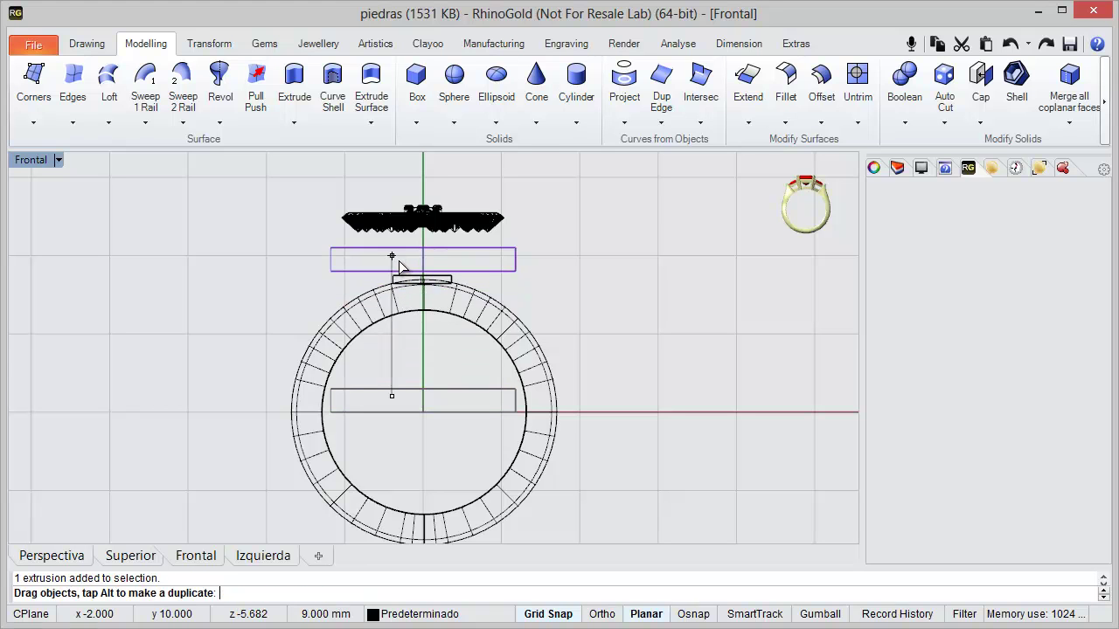
left_click_drag(398, 255, 401, 234)
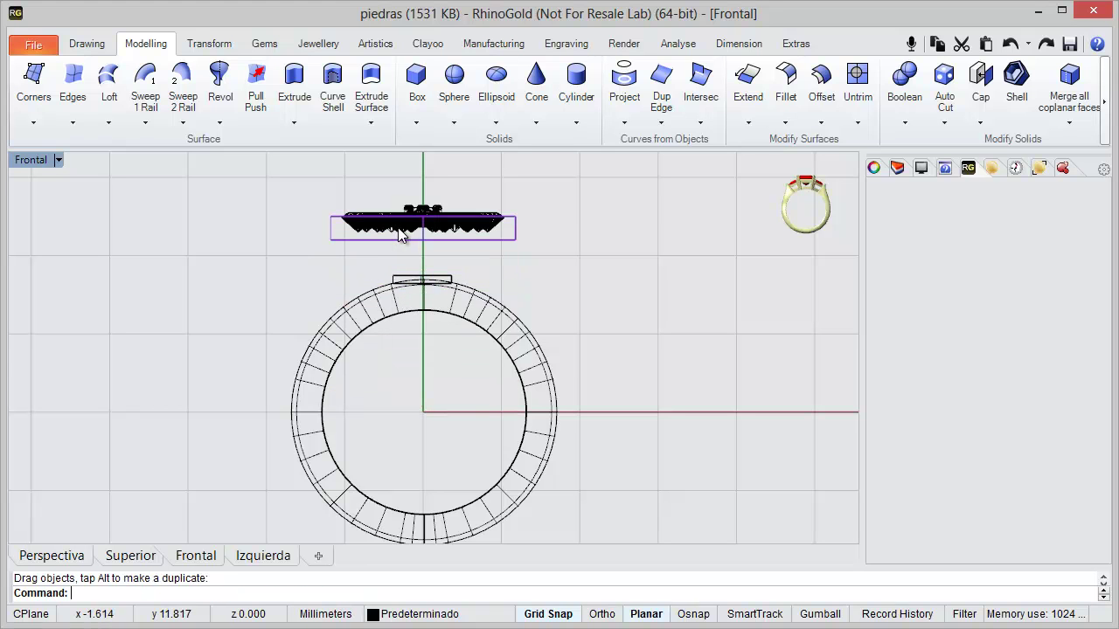
scroll(346, 196, "up", 3)
scroll(324, 264, "up", 3)
scroll(330, 278, "up", 2)
scroll(336, 282, "up", 2)
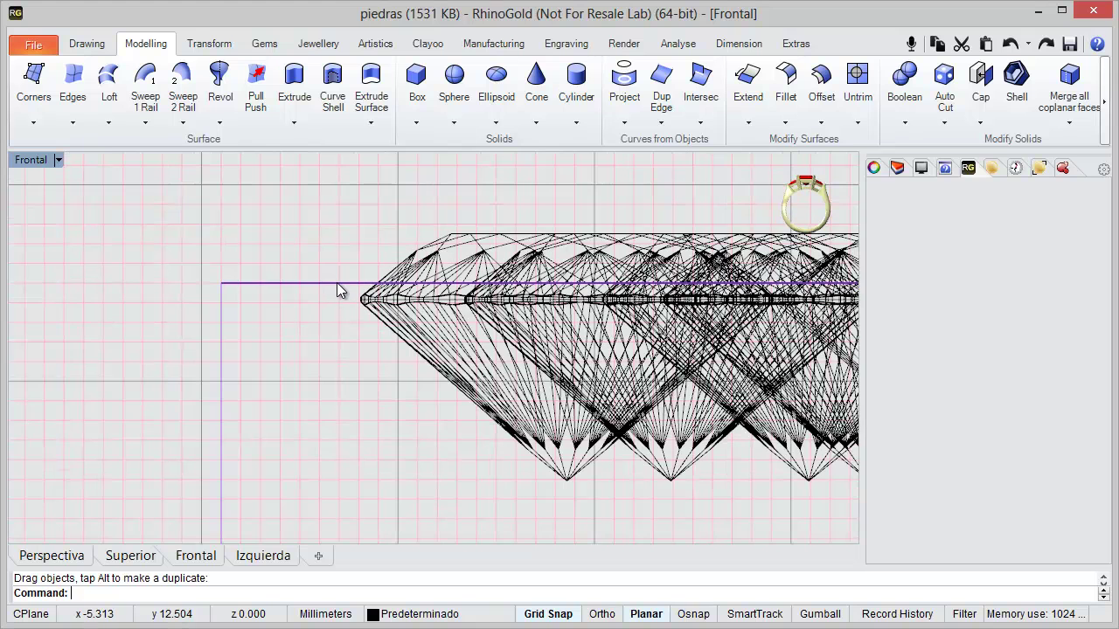
Nudge the disc's top level with the gem girdles and check it in perspective
left_click(337, 292)
scroll(210, 288, "down", 1)
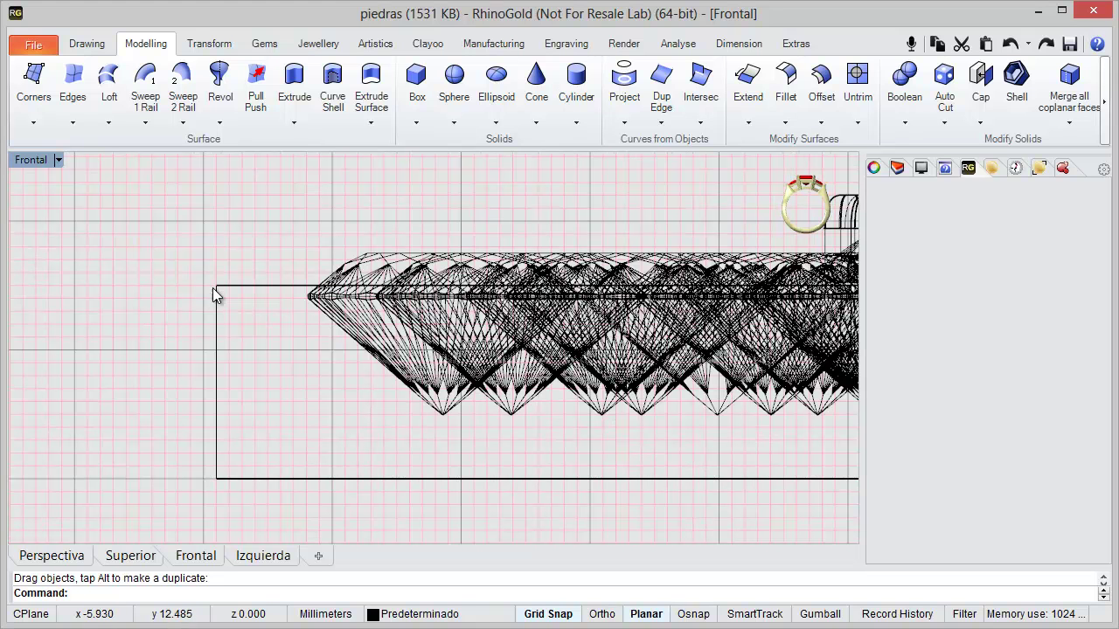
left_click_drag(216, 286, 218, 298)
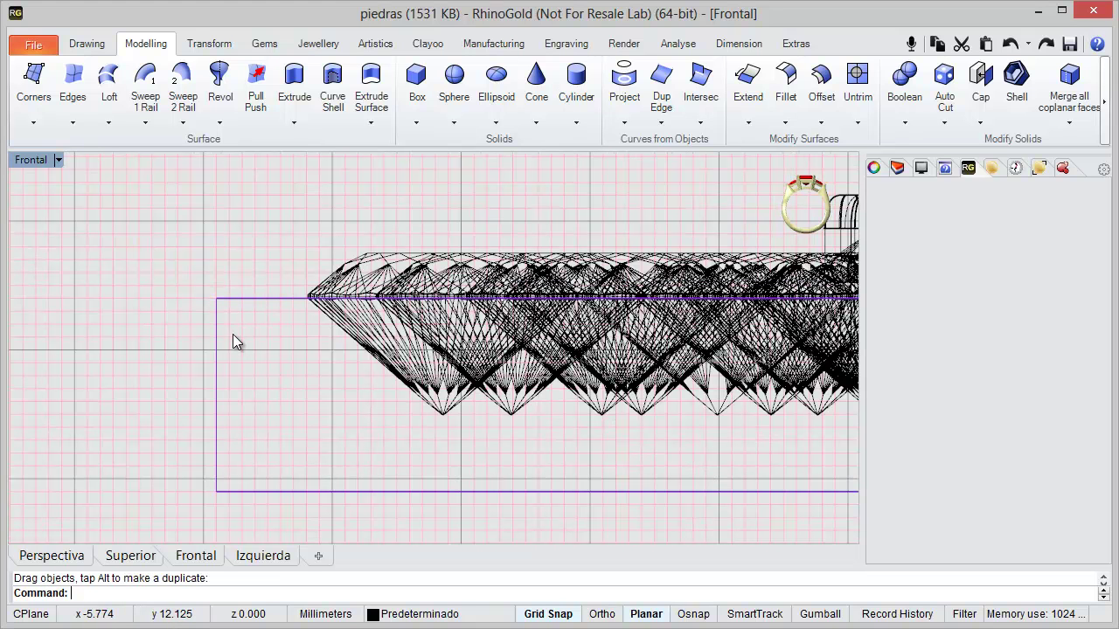
left_click(247, 253)
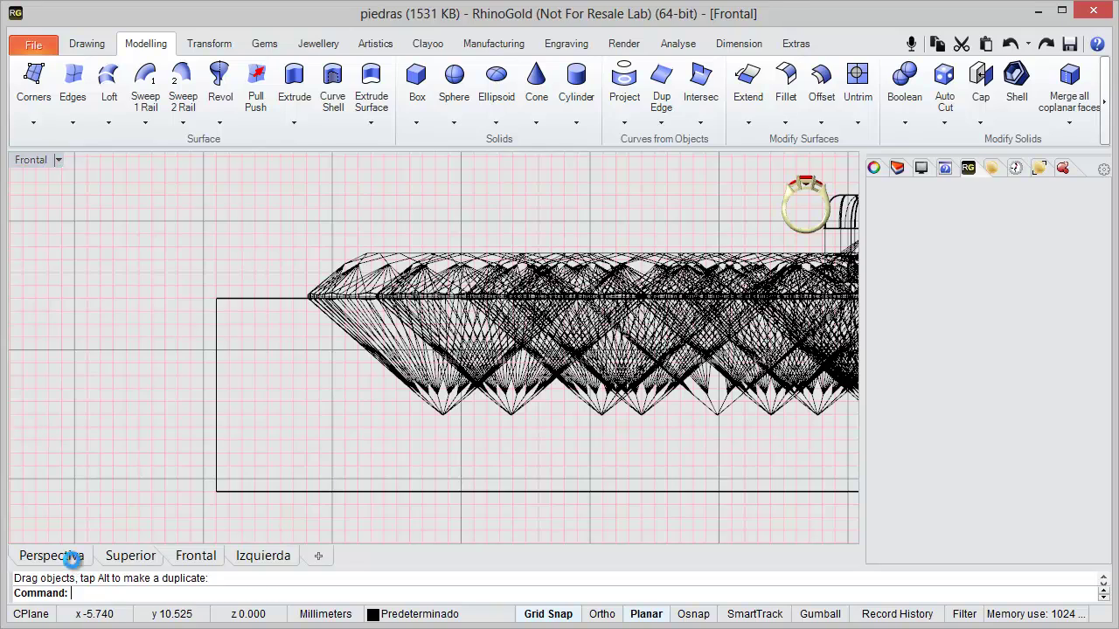
left_click(72, 559)
mouse_move(417, 457)
right_mouse_down()
mouse_move(419, 302)
mouse_move(444, 332)
mouse_move(444, 308)
mouse_move(455, 322)
right_mouse_up()
Use Extract Surface on the support disc to separate its top face
left_click(592, 324)
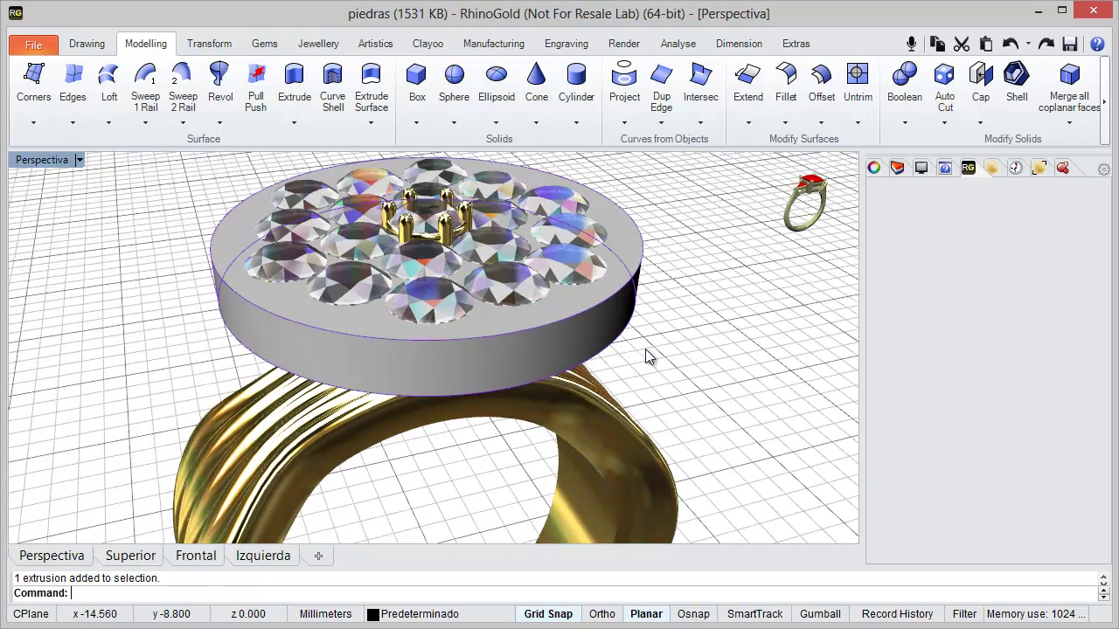
right_click_drag(611, 377, 598, 388)
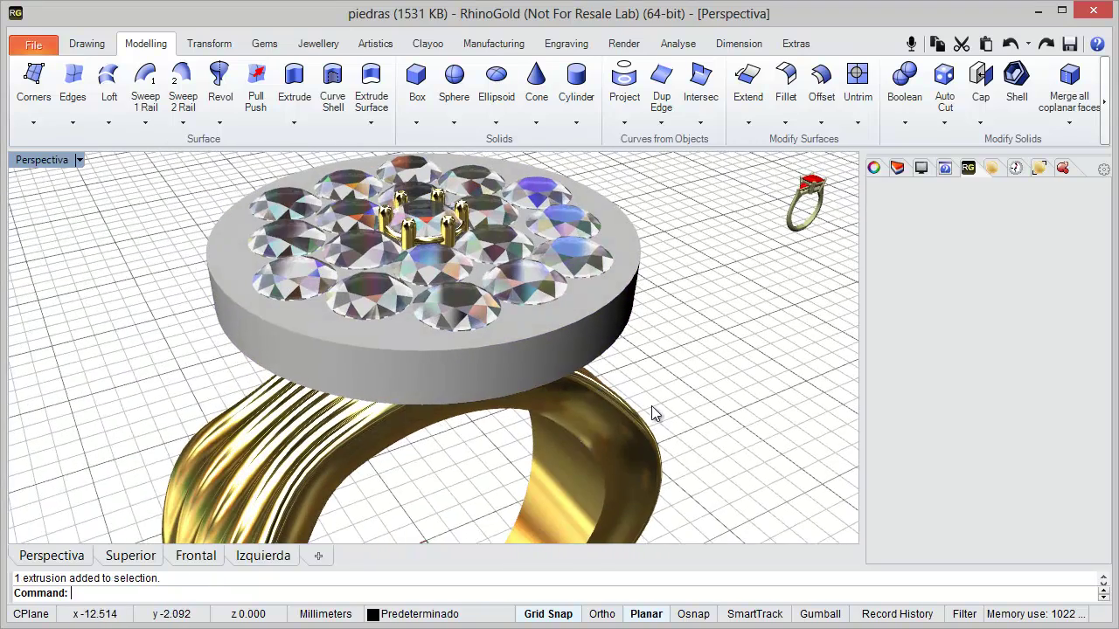
left_click(942, 124)
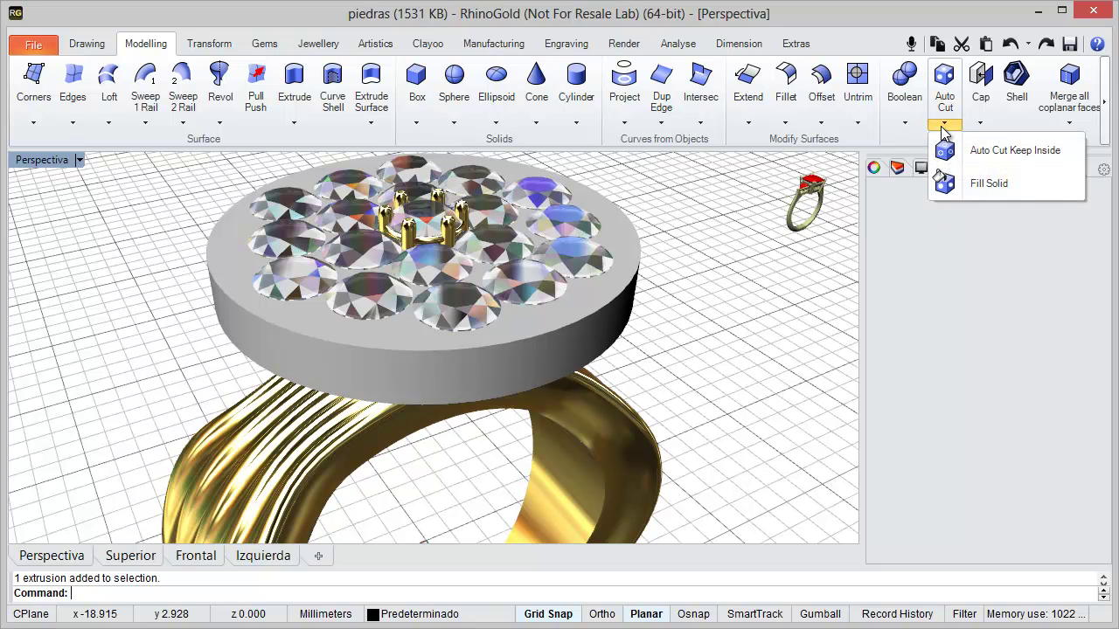
left_click(977, 124)
left_click(1003, 218)
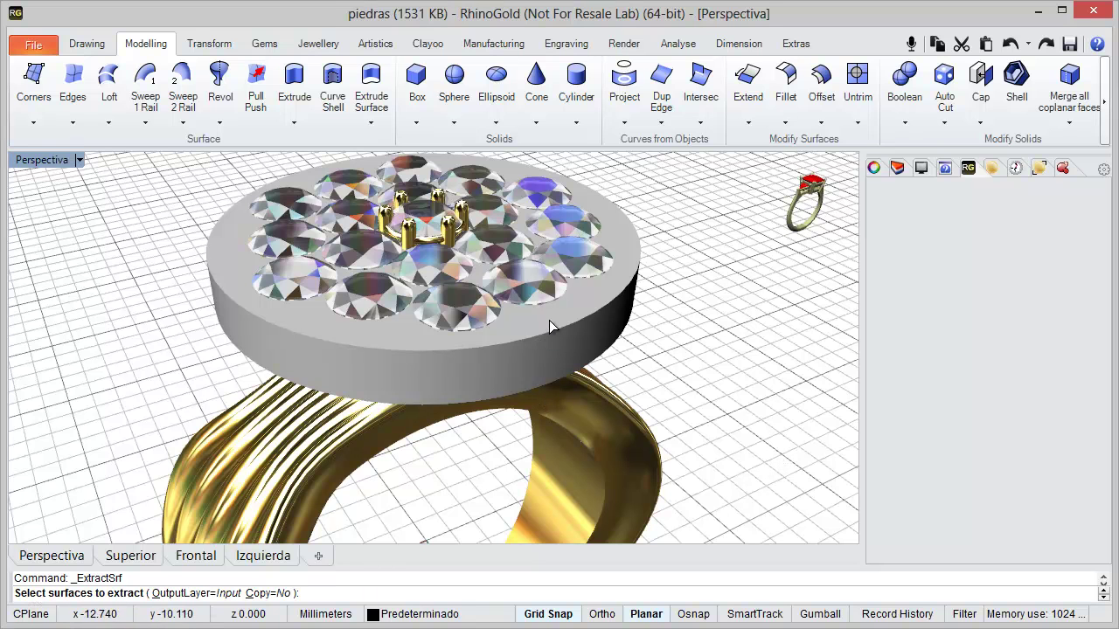
left_click(578, 302)
key("Return")
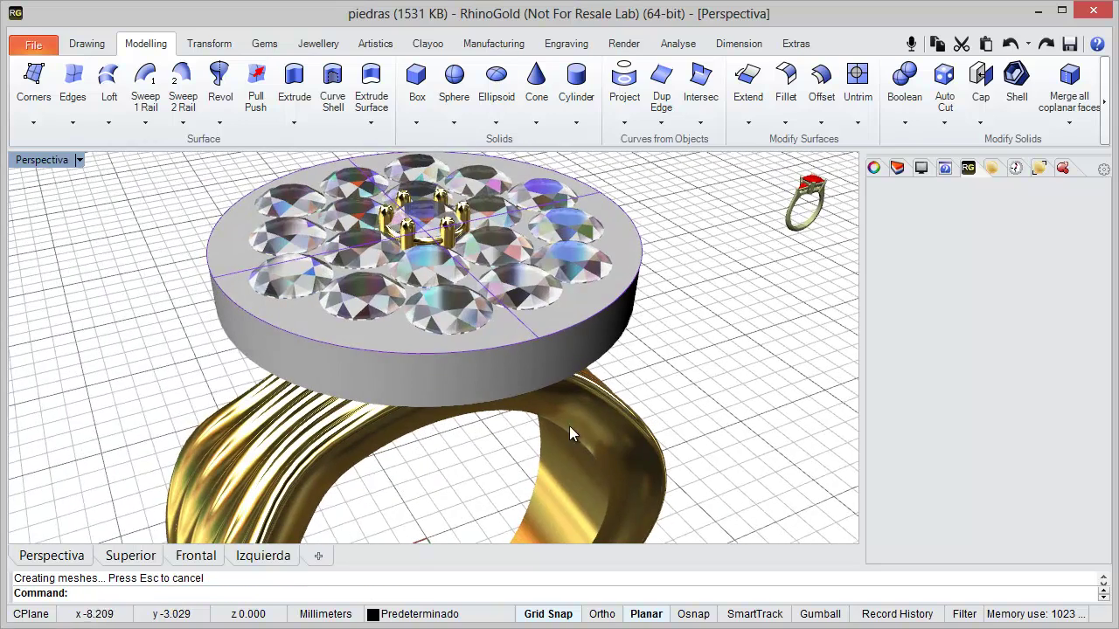
right_click_drag(486, 447, 370, 406)
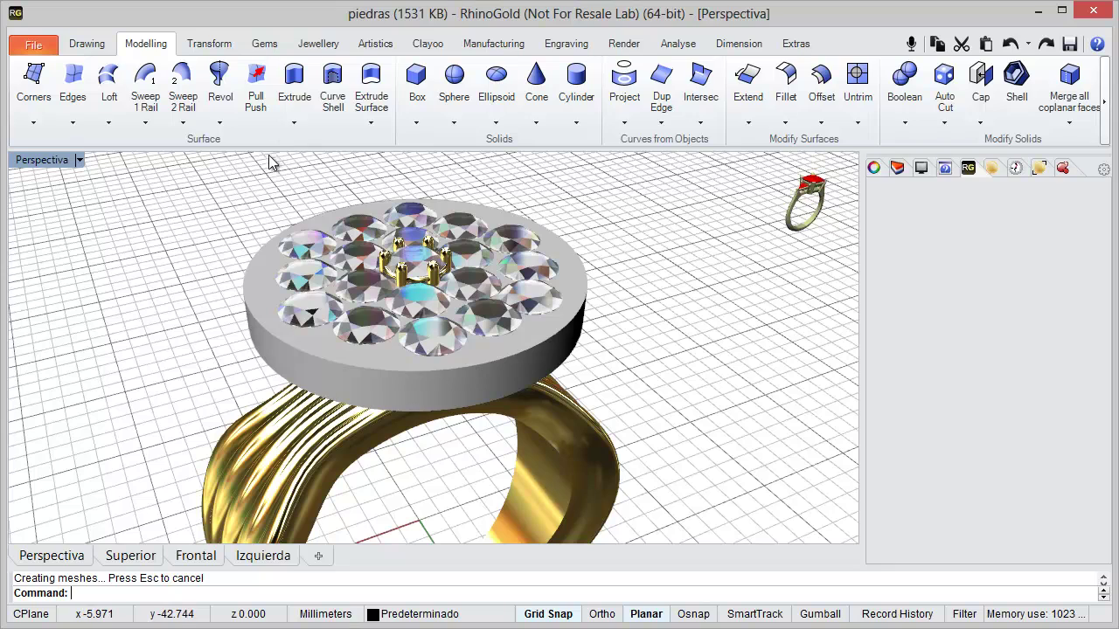
left_click(310, 44)
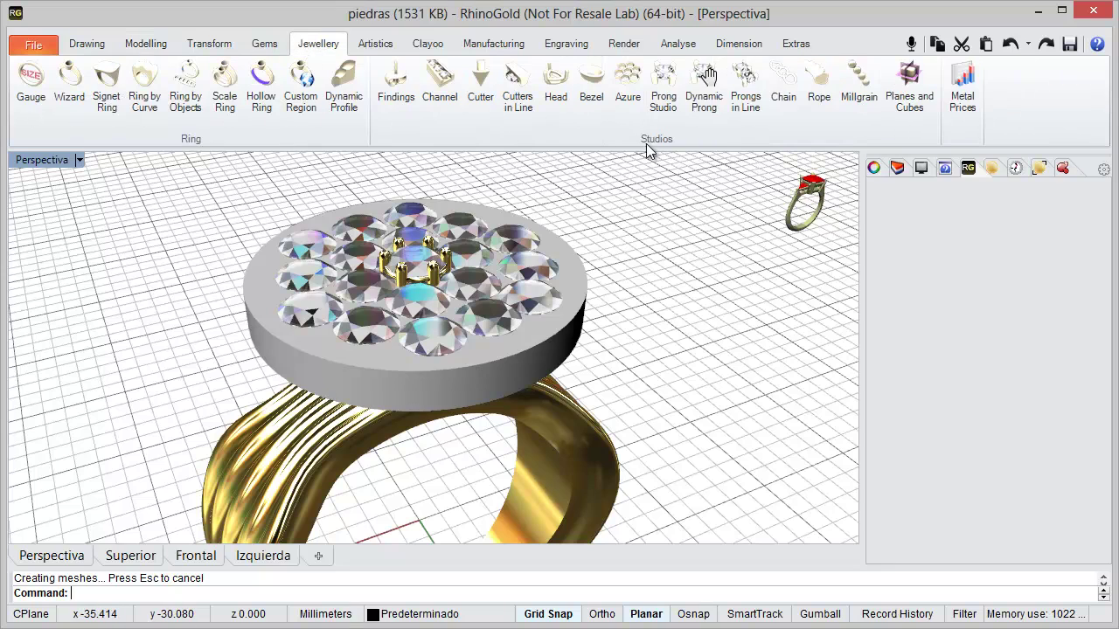
Start Dynamic Prong on the extracted top plate with 0.60 diameter and 0.50 height
left_click(699, 105)
mouse_move(540, 297)
right_mouse_down()
mouse_move(491, 289)
mouse_move(540, 418)
right_mouse_up()
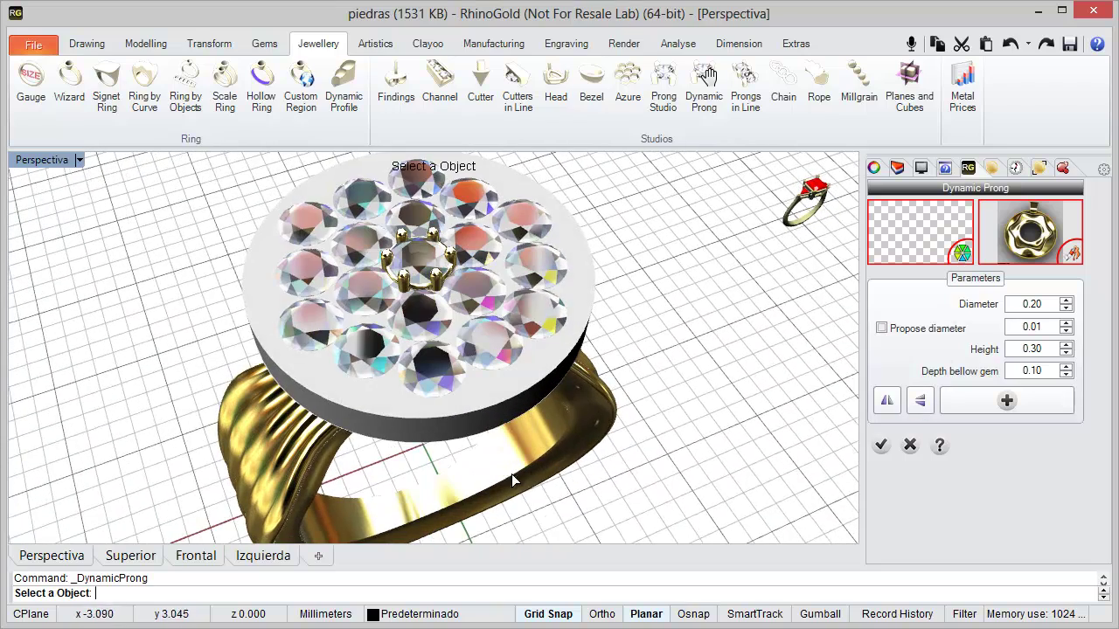
mouse_move(514, 479)
right_mouse_down()
mouse_move(524, 408)
mouse_move(515, 329)
mouse_move(511, 387)
mouse_move(391, 404)
right_mouse_up()
left_click(502, 314)
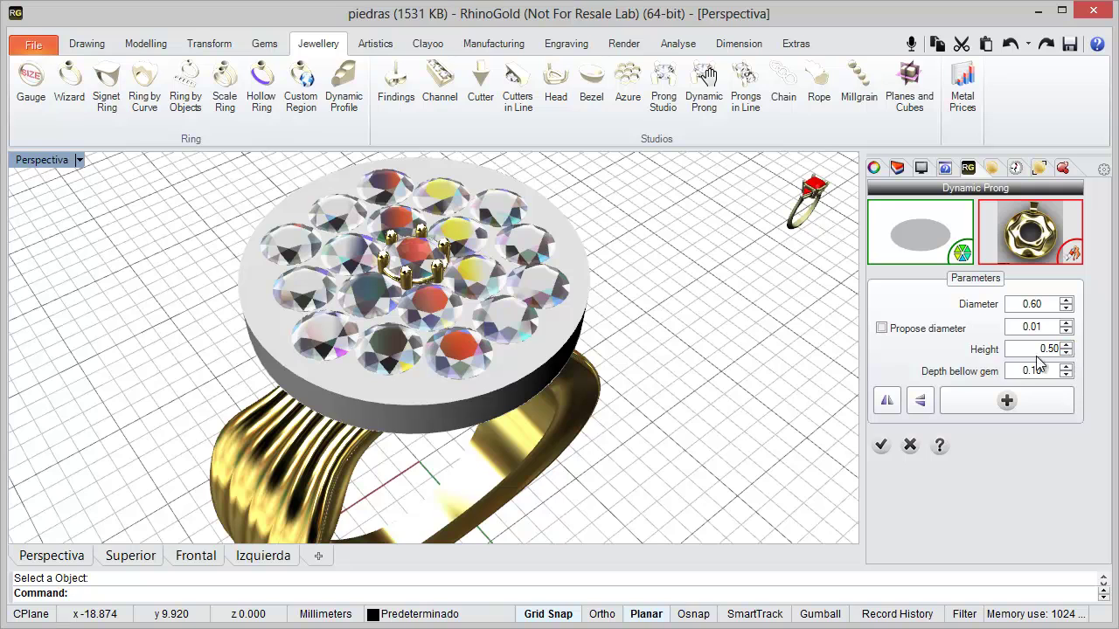
Place the first four prongs in gaps between the gems on the plate
left_click(1007, 400)
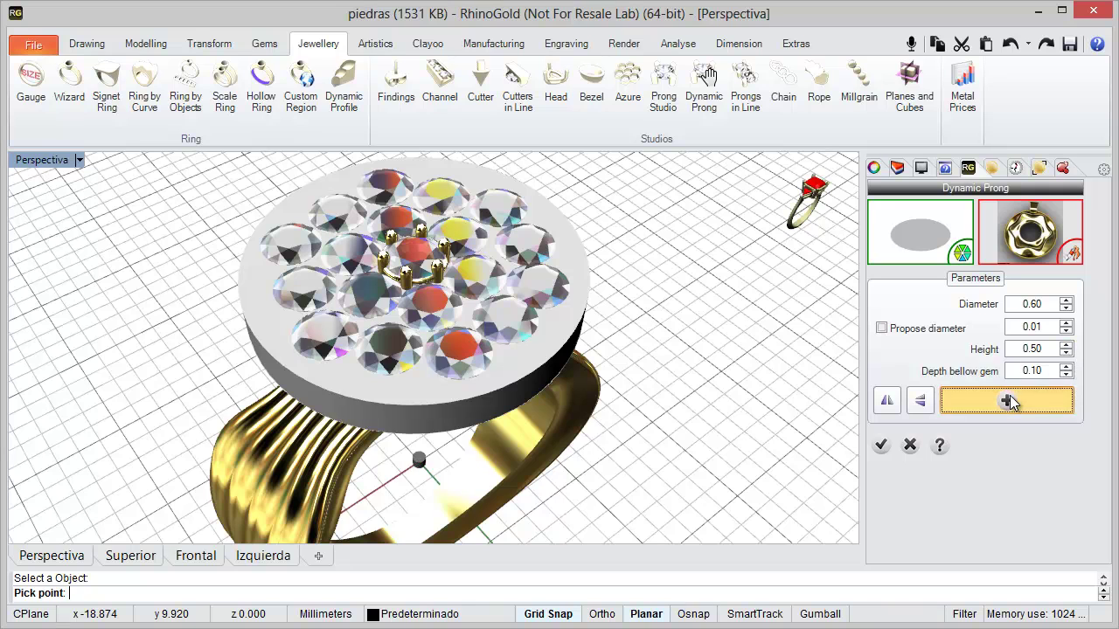
right_click_drag(602, 447, 561, 465)
scroll(539, 457, "up", 5)
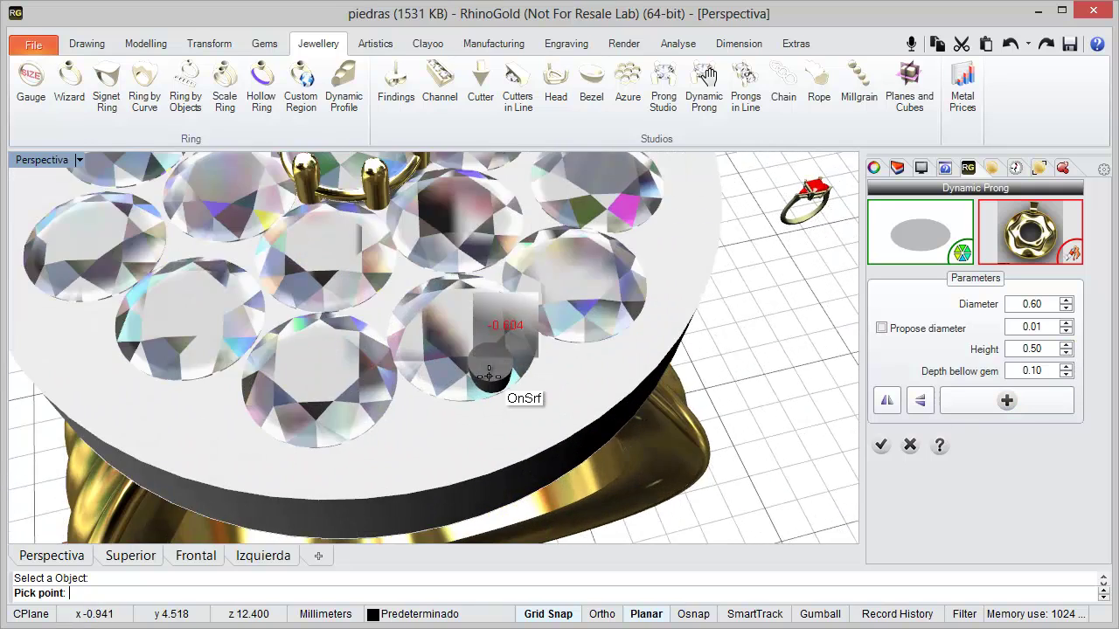
left_click(375, 299)
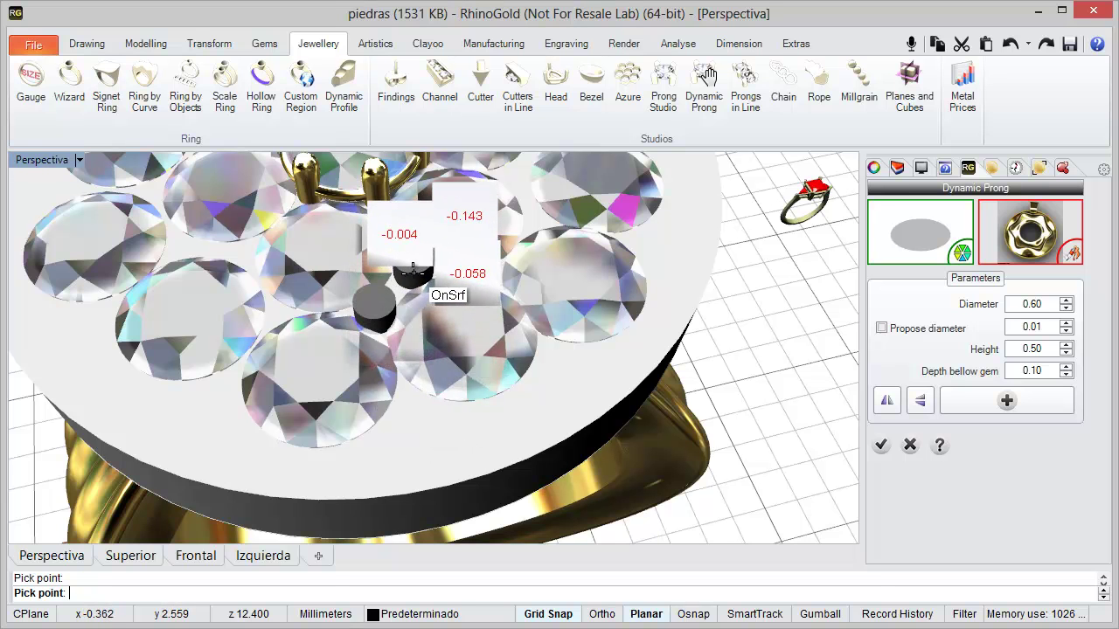
left_click(410, 261)
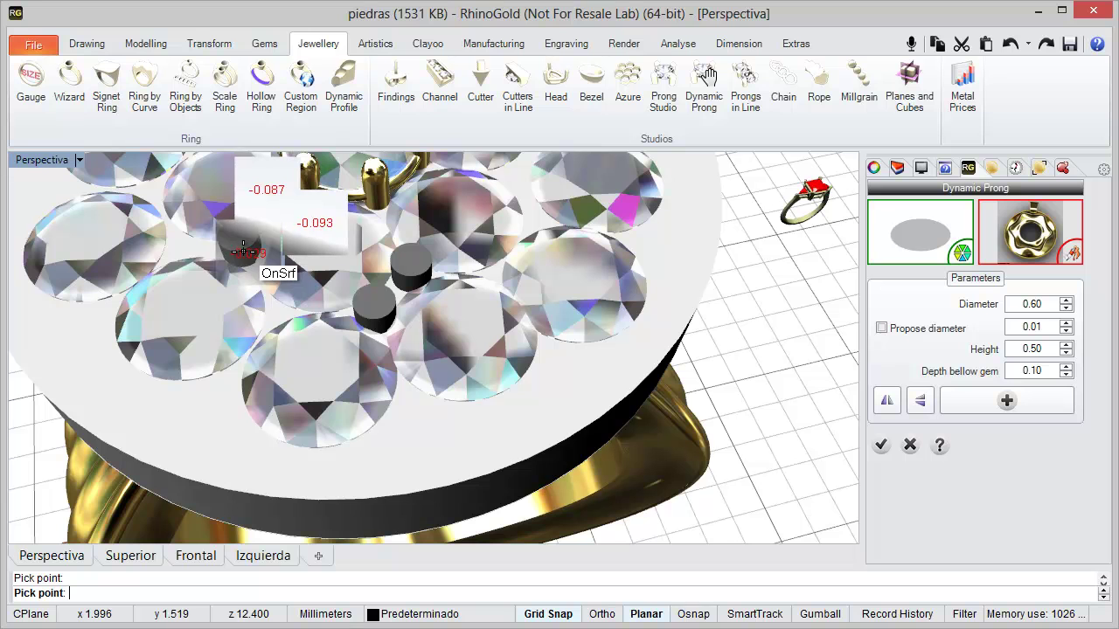
left_click(240, 253)
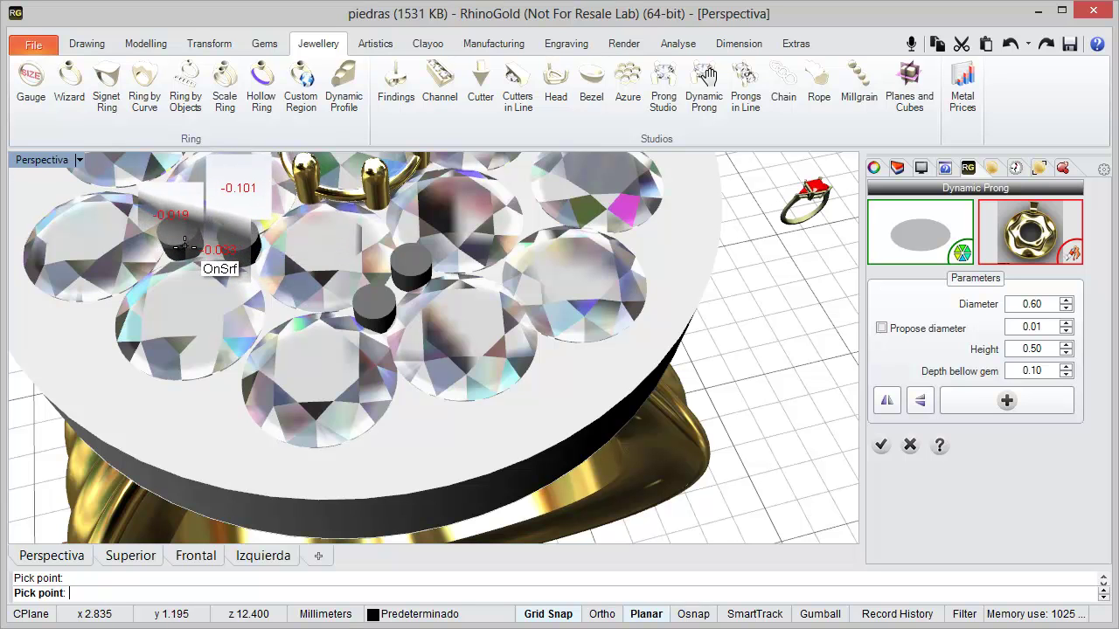
left_click(184, 255)
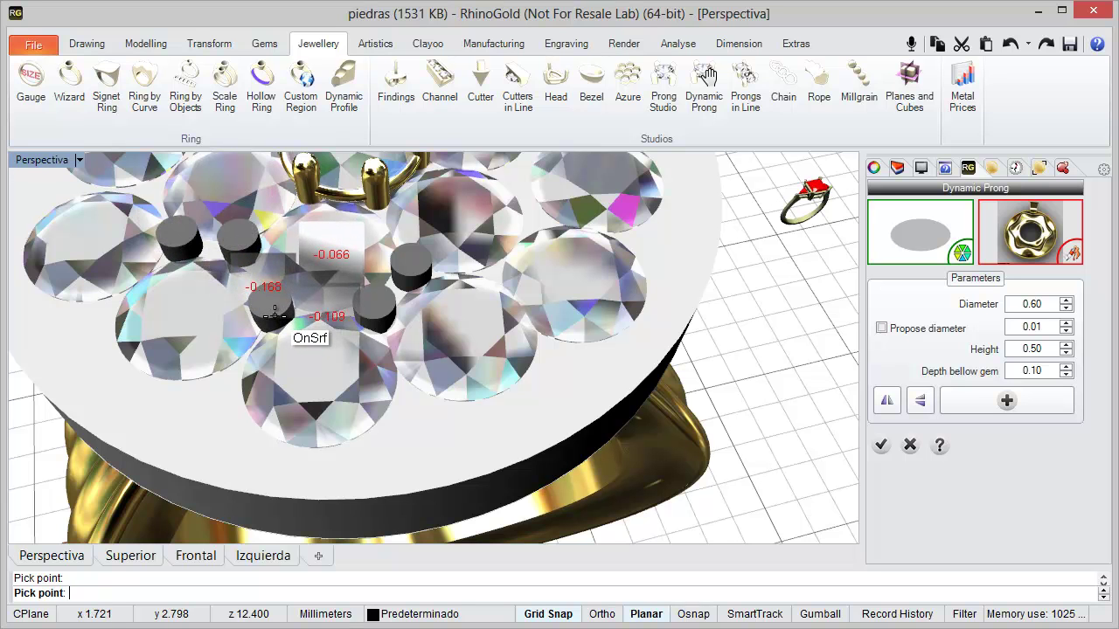
scroll(280, 325, "down", 2)
scroll(277, 367, "down", 3)
scroll(291, 376, "down", 2)
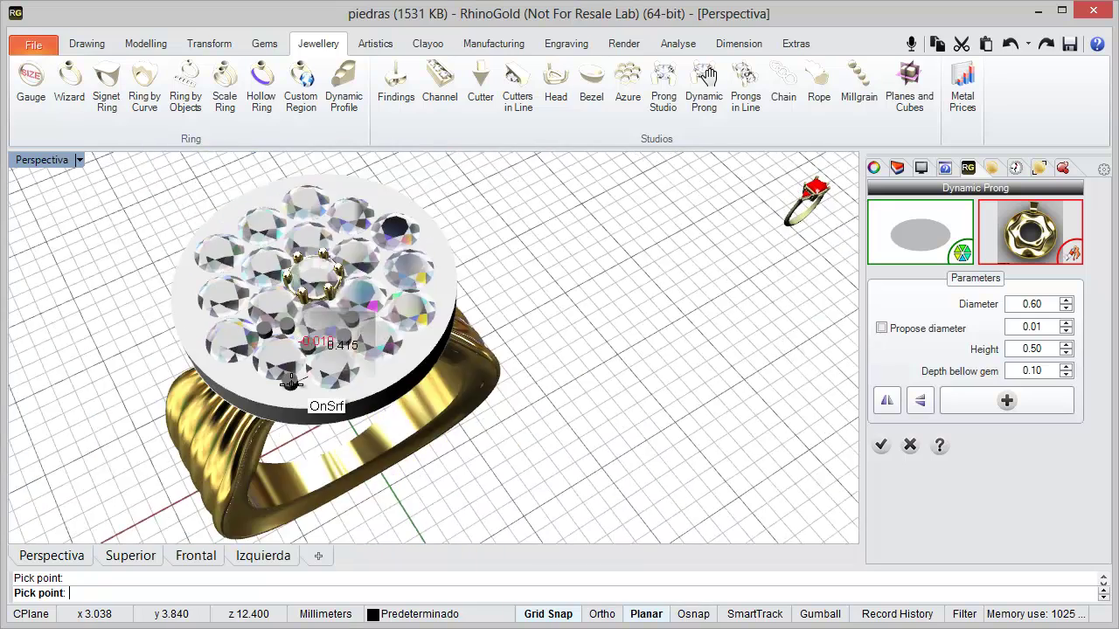
scroll(291, 382, "up", 5)
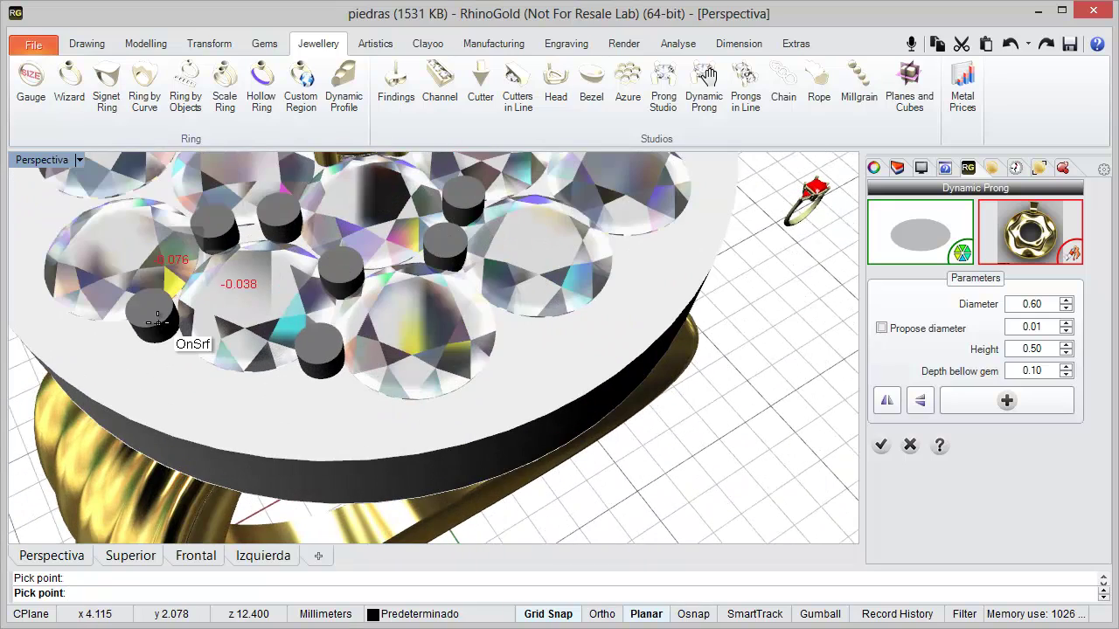
Place the remaining prongs beside the left and right stones and lower in the cluster
left_click(157, 319)
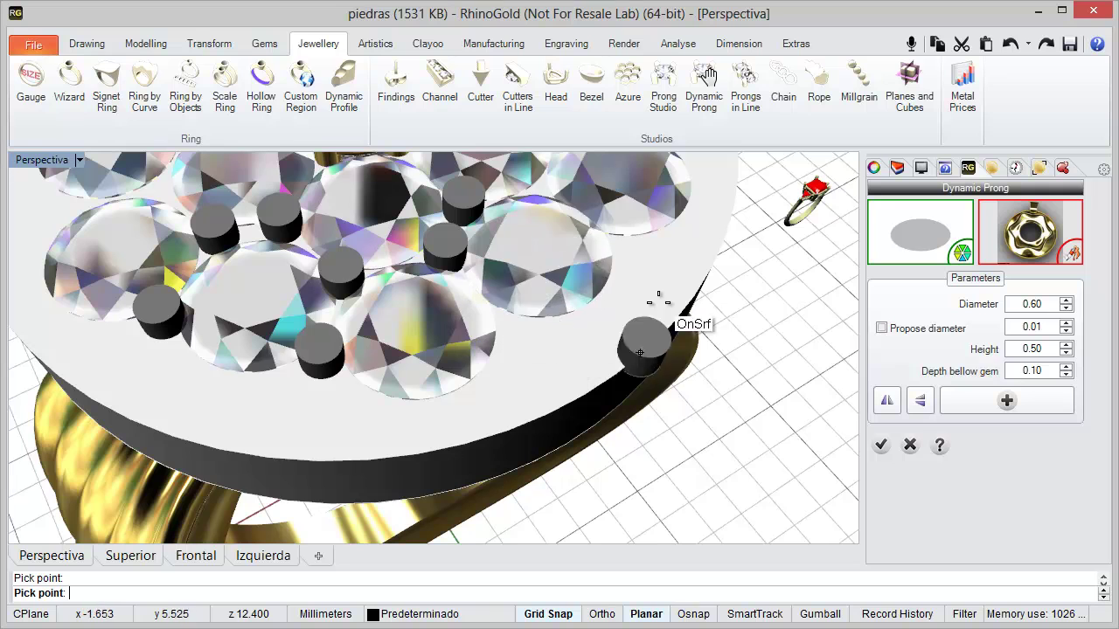
left_click(628, 251)
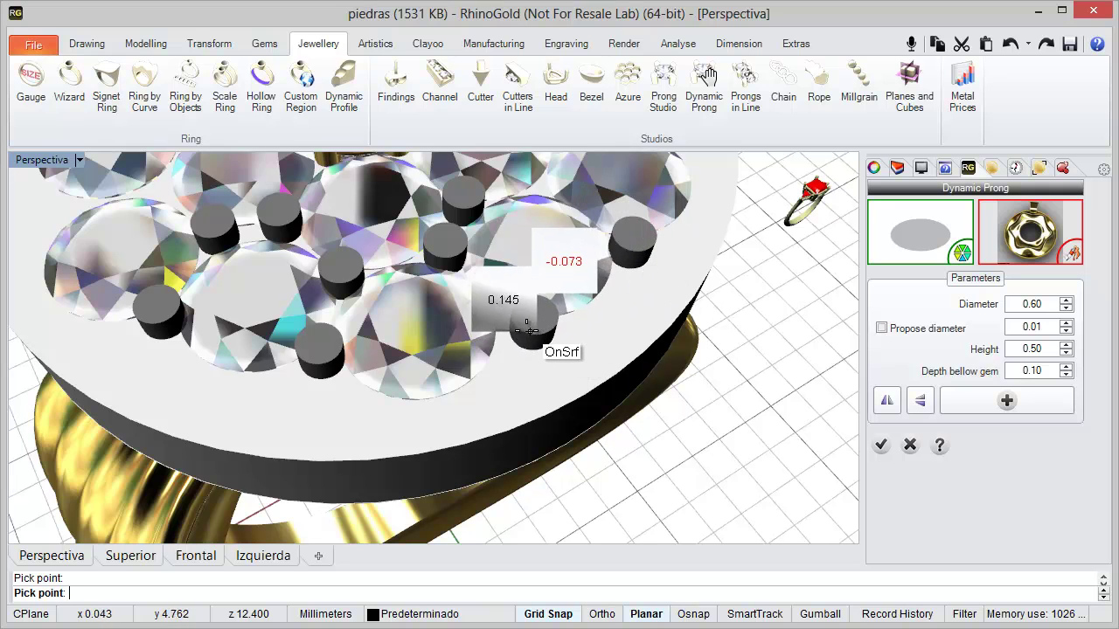
left_click(526, 310)
scroll(350, 402, "down", 5)
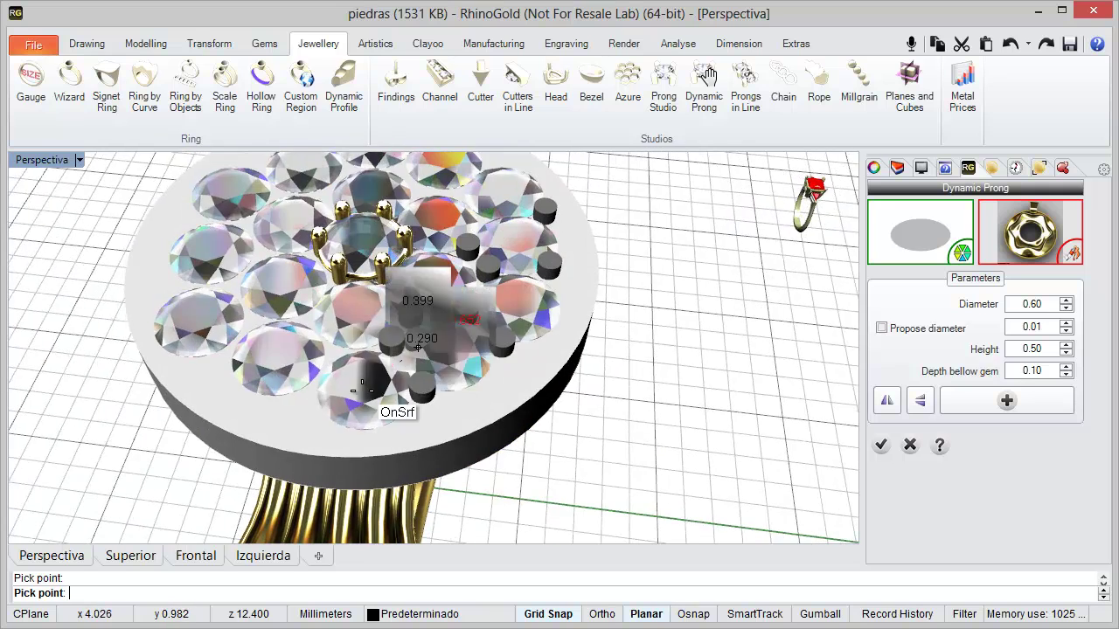
scroll(332, 369, "up", 5)
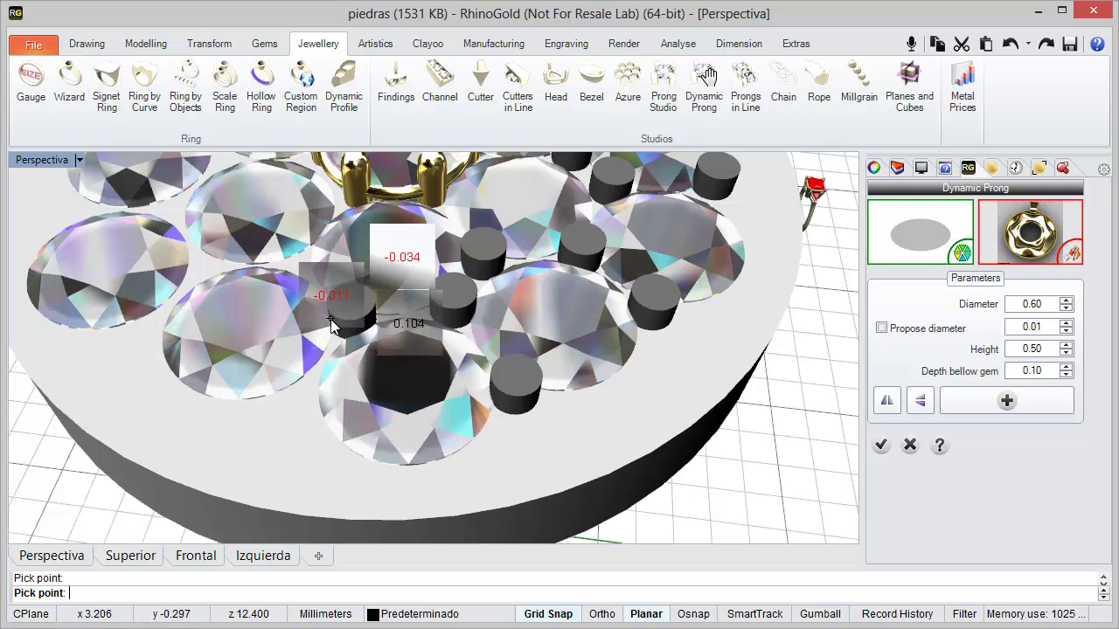
scroll(265, 318, "down", 3)
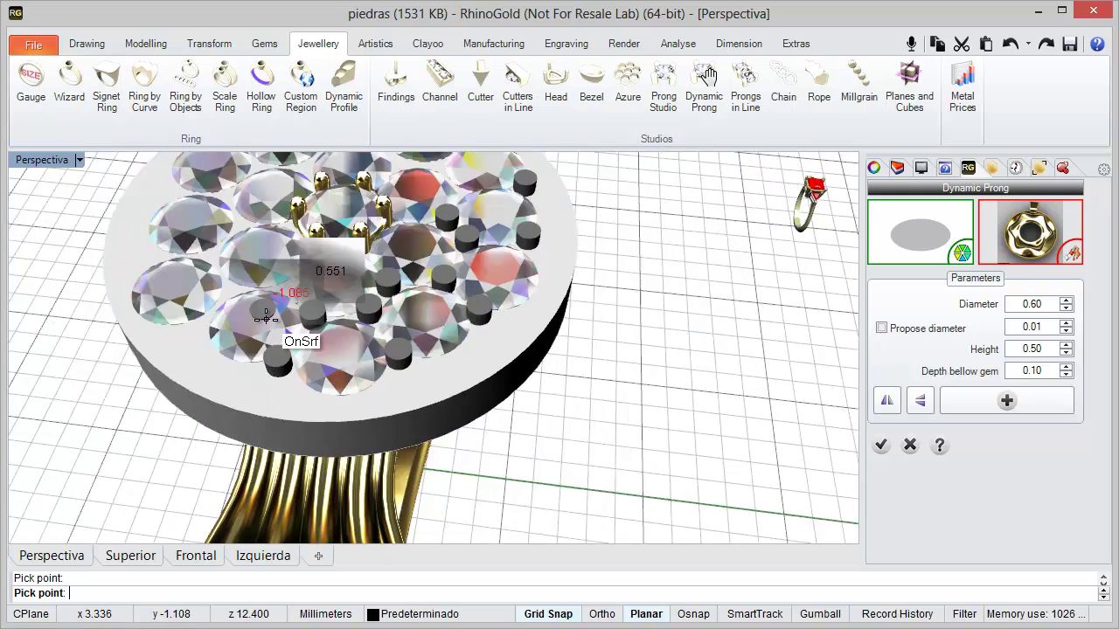
scroll(265, 317, "down", 2)
right_click_drag(350, 375, 362, 430)
scroll(327, 269, "up", 3)
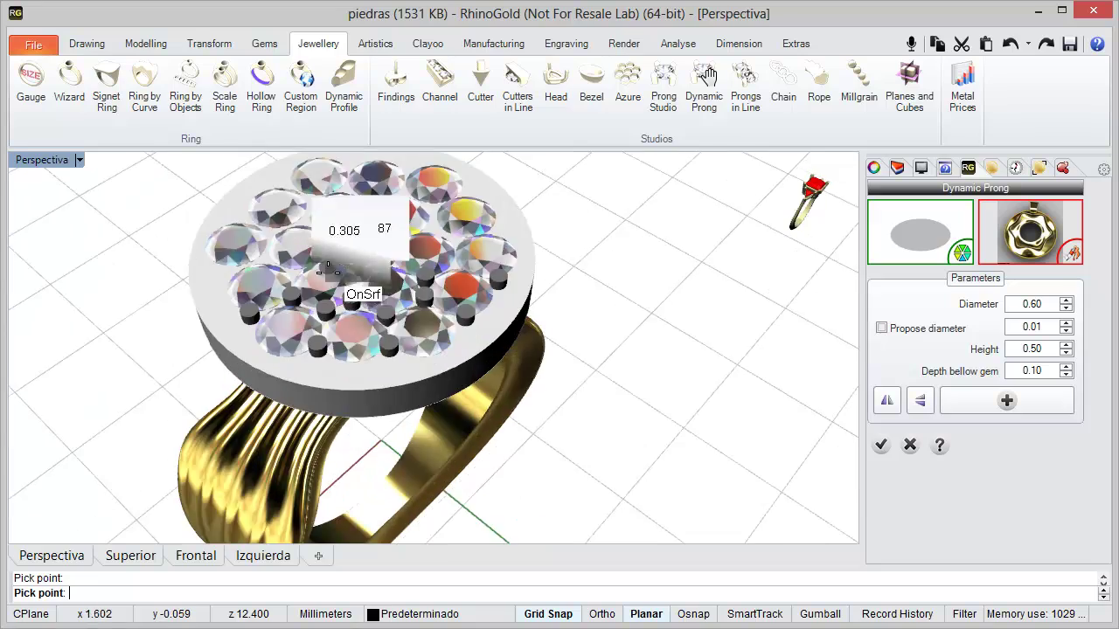
right_click_drag(327, 269, 362, 275)
scroll(362, 279, "up", 2)
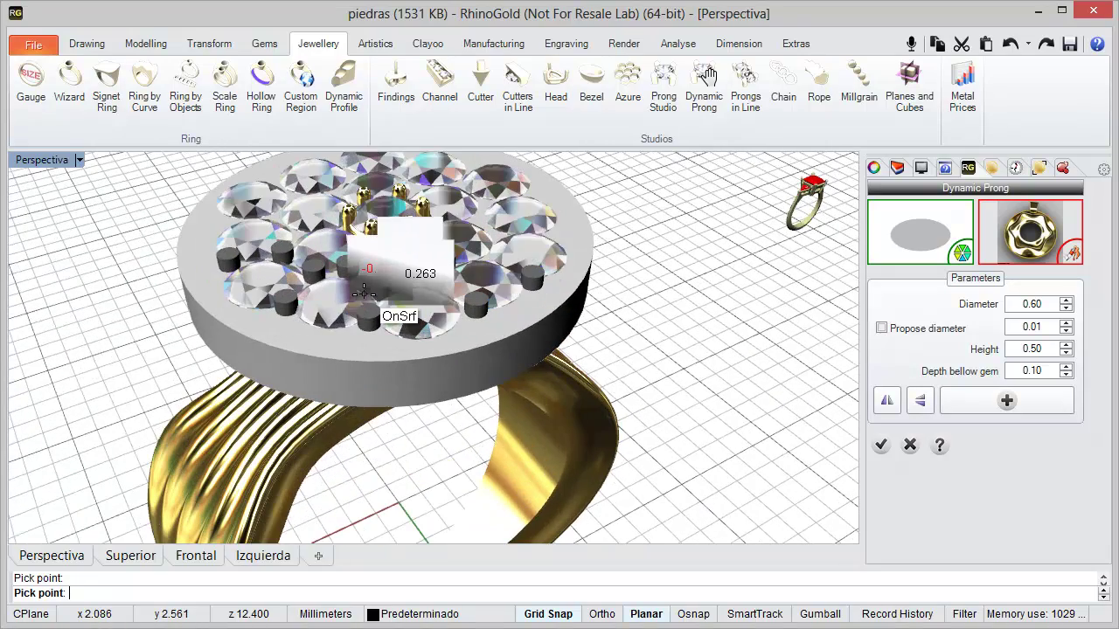
left_click(363, 293)
right_click_drag(367, 296, 601, 465)
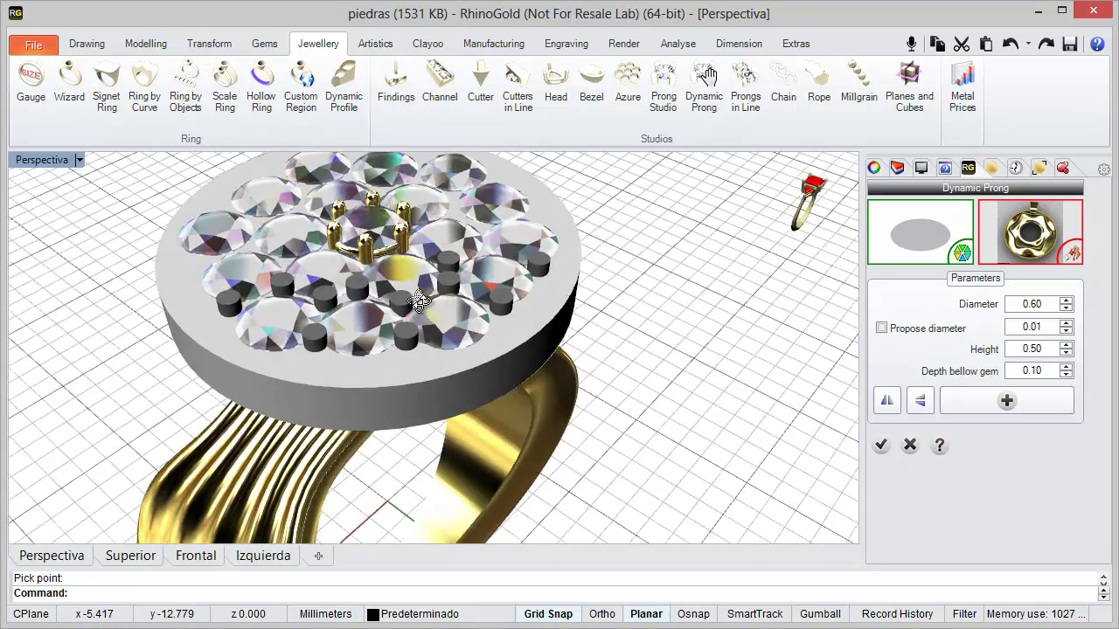
Accept the Dynamic Prong placement so the posts become gold prongs
left_click(879, 456)
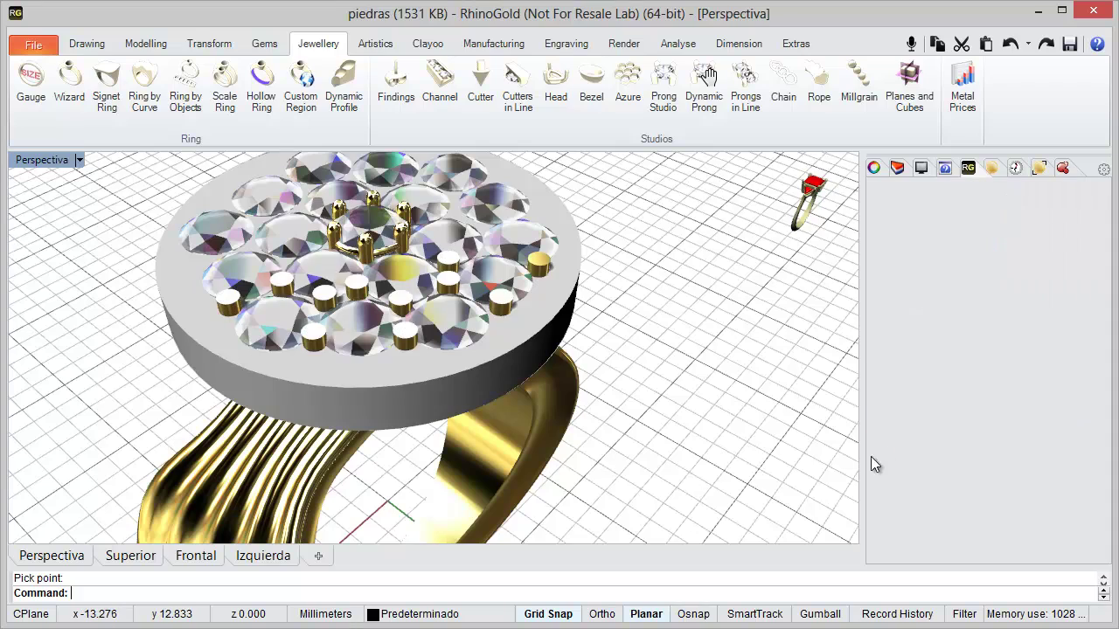
right_click_drag(654, 469, 604, 427)
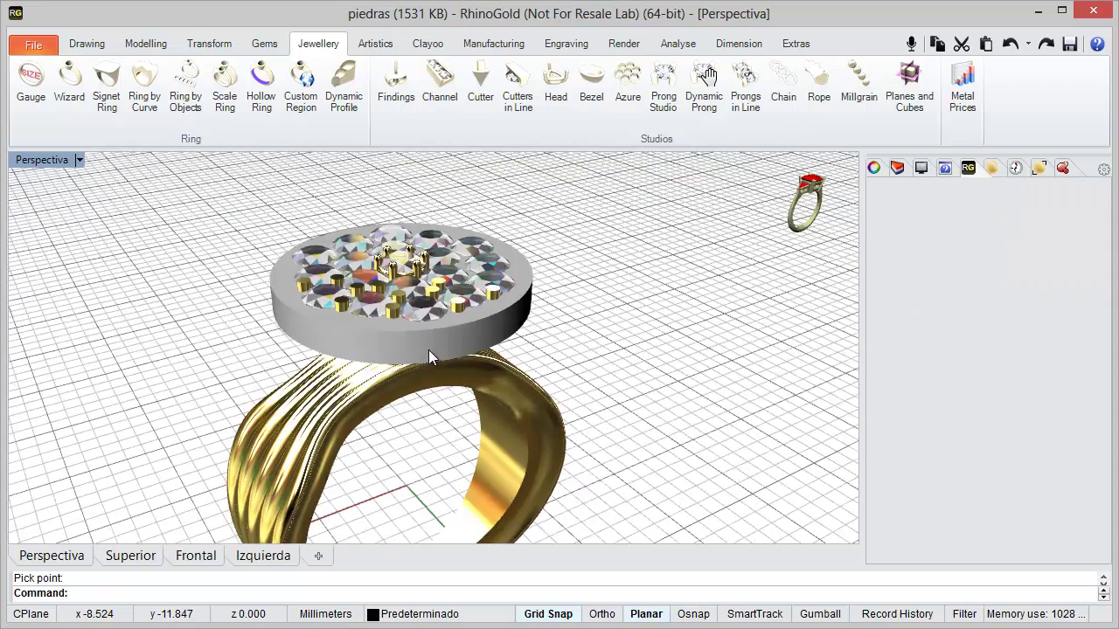
mouse_move(428, 350)
right_mouse_down()
mouse_move(367, 363)
mouse_move(385, 382)
right_mouse_up()
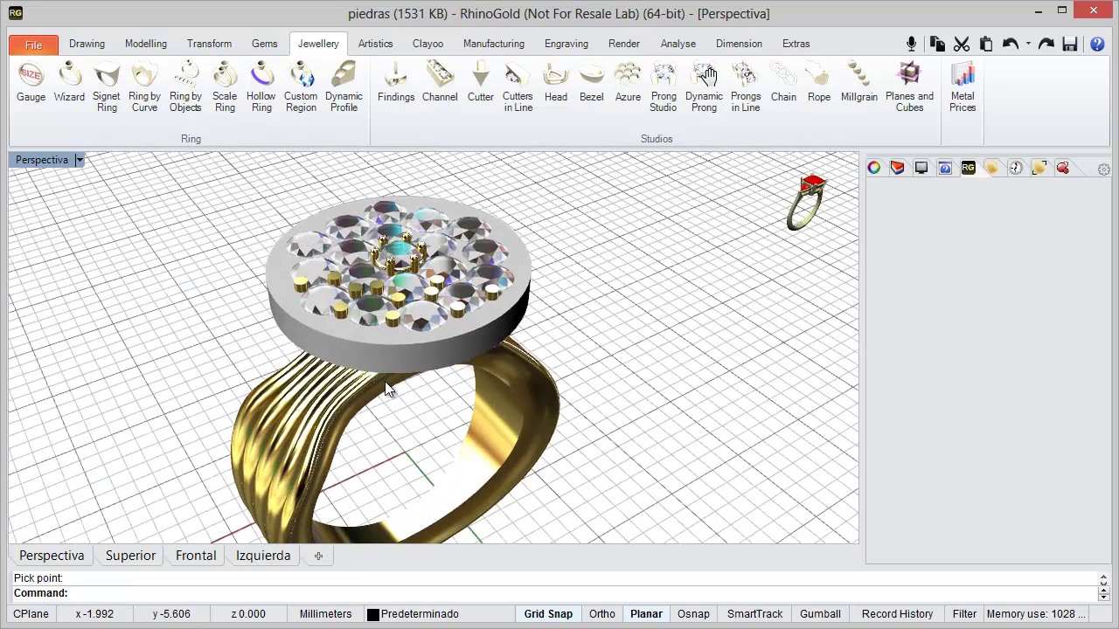
Select all the prongs with Select Prongs from the middle-click menu
middle_click(389, 389)
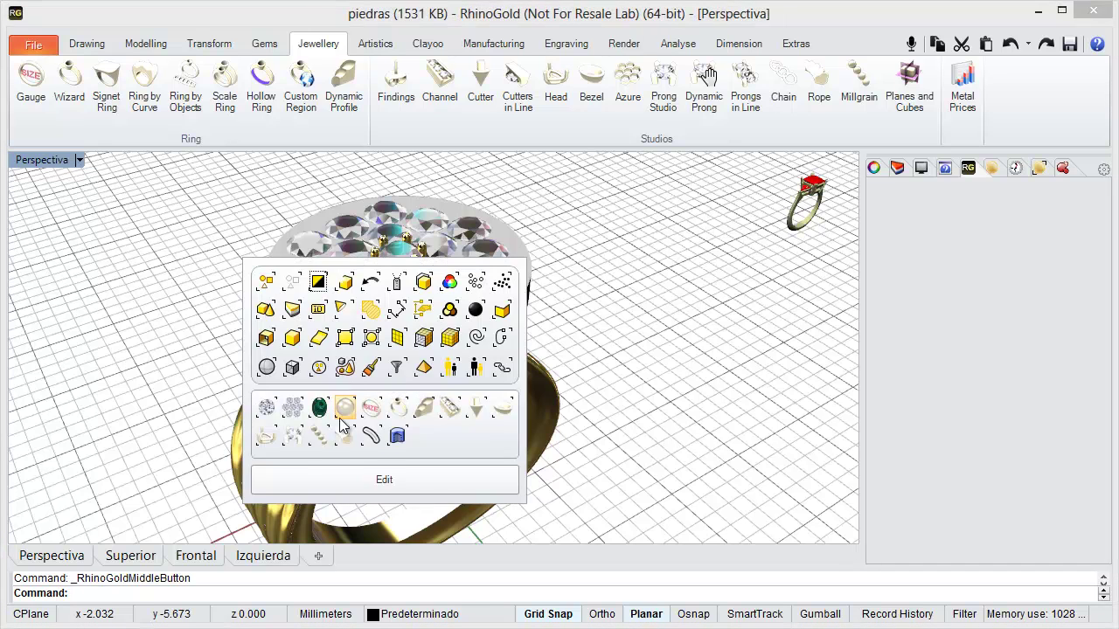
left_click(295, 438)
right_click_drag(438, 432, 419, 416)
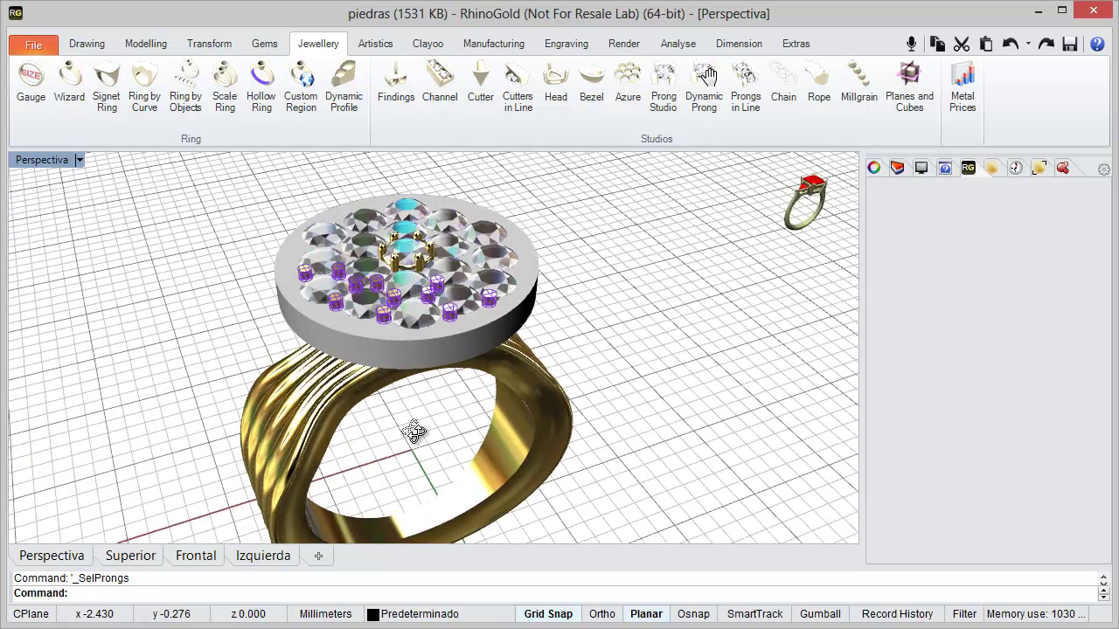
middle_click(418, 415)
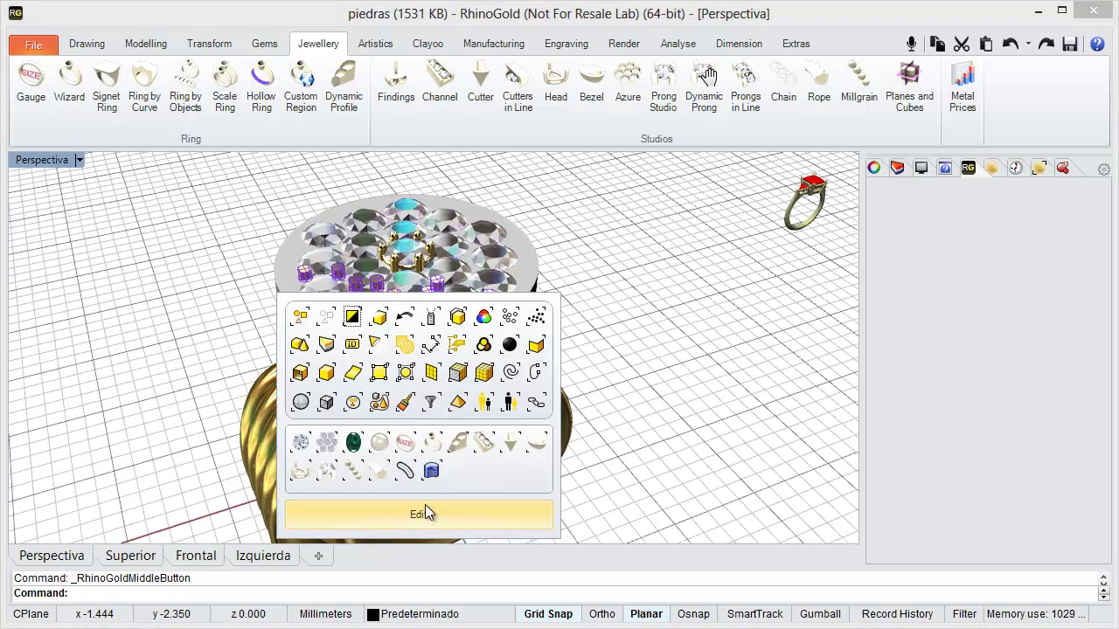
Open the selected prongs in the Prong Editor and switch it to removing prongs
left_click(426, 514)
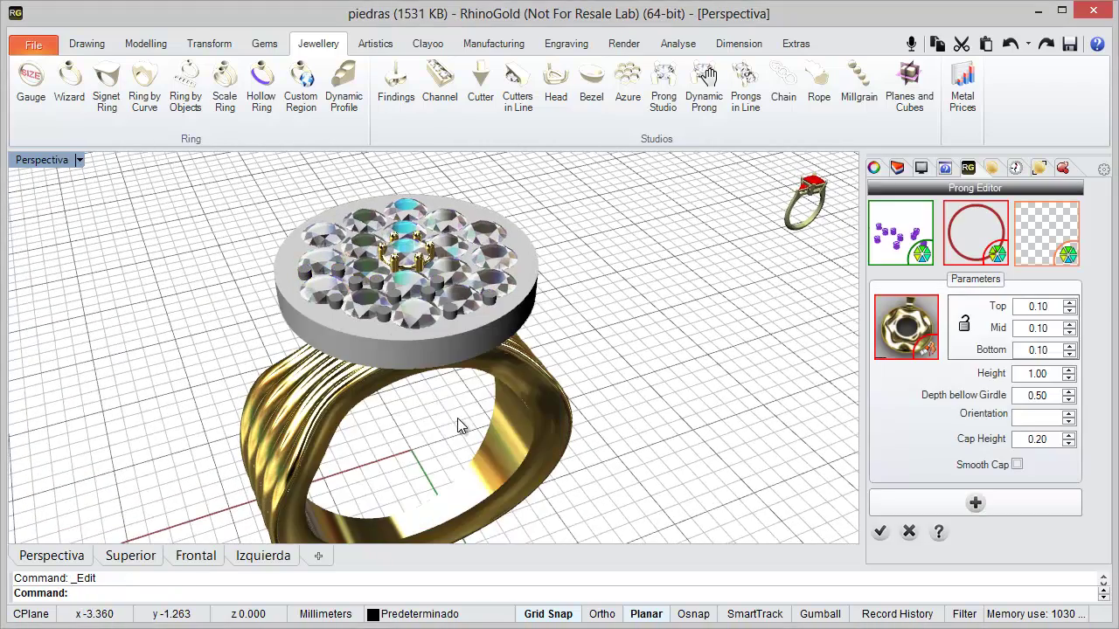
right_click_drag(459, 426, 474, 435)
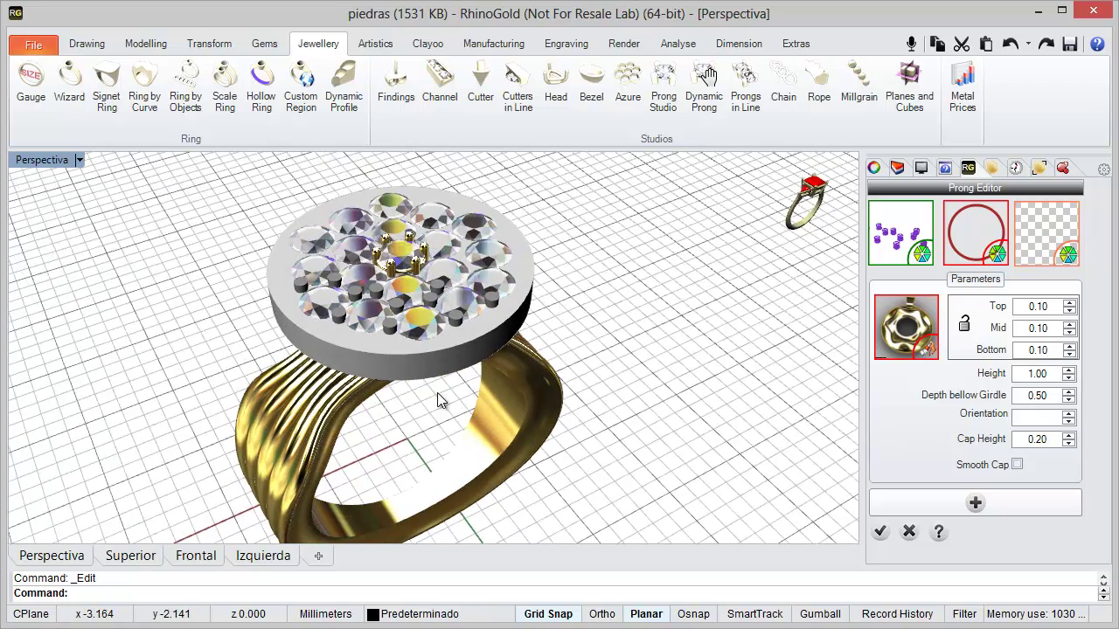
scroll(367, 281, "up", 2)
scroll(362, 283, "up", 2)
right_click_drag(372, 288, 360, 277)
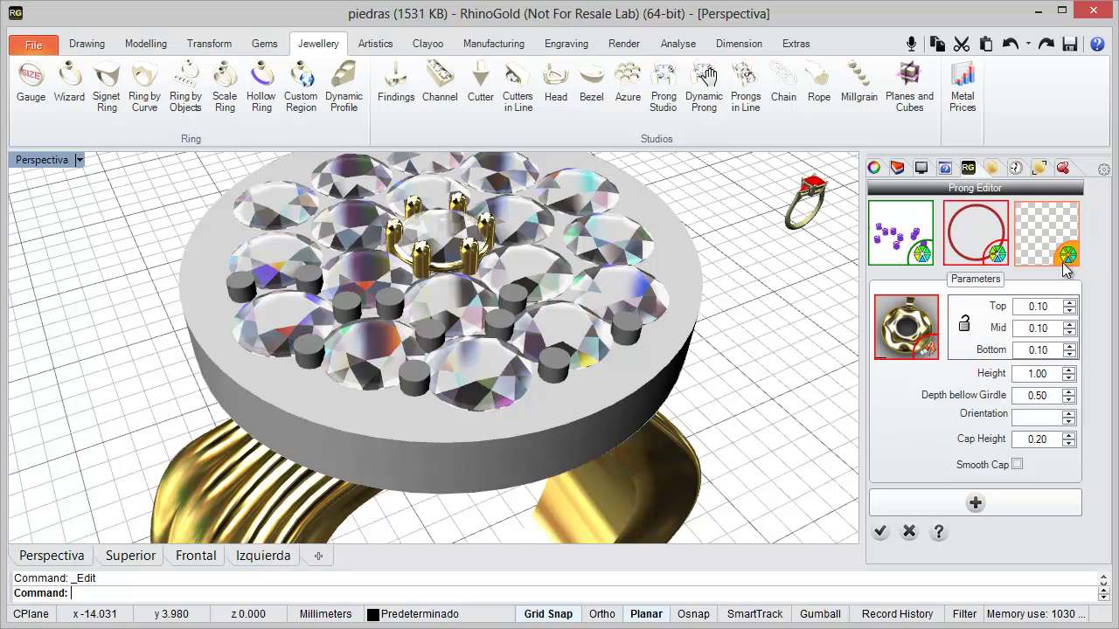
left_click(1064, 264)
left_click(638, 374)
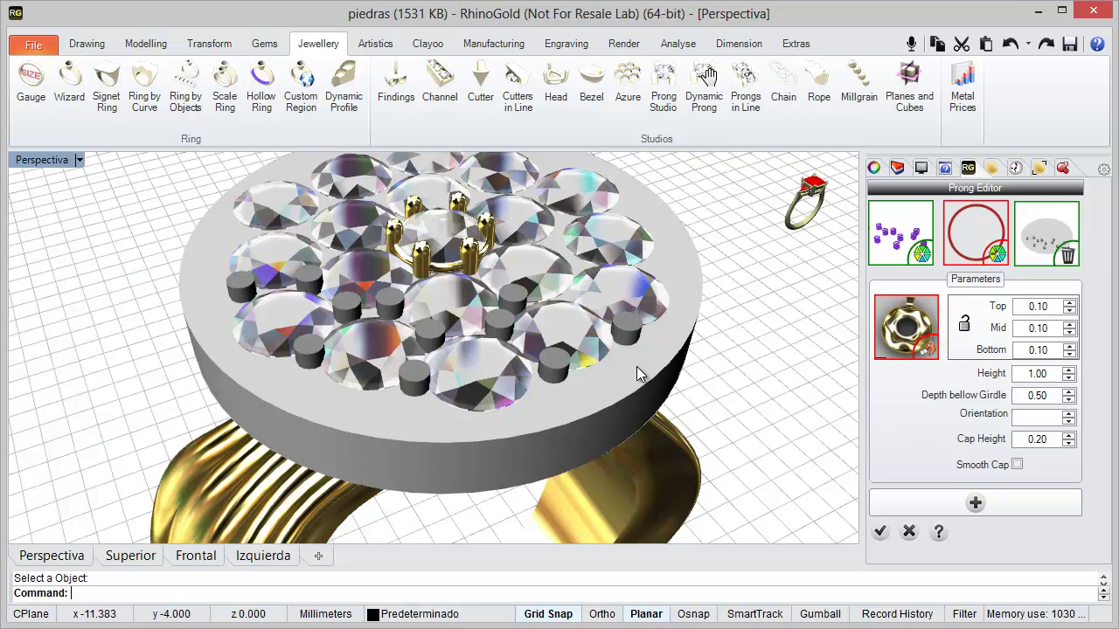
mouse_move(593, 396)
right_mouse_down()
mouse_move(607, 374)
mouse_move(456, 350)
mouse_move(464, 367)
mouse_move(406, 334)
mouse_move(425, 347)
right_mouse_up()
scroll(446, 350, "down", 3)
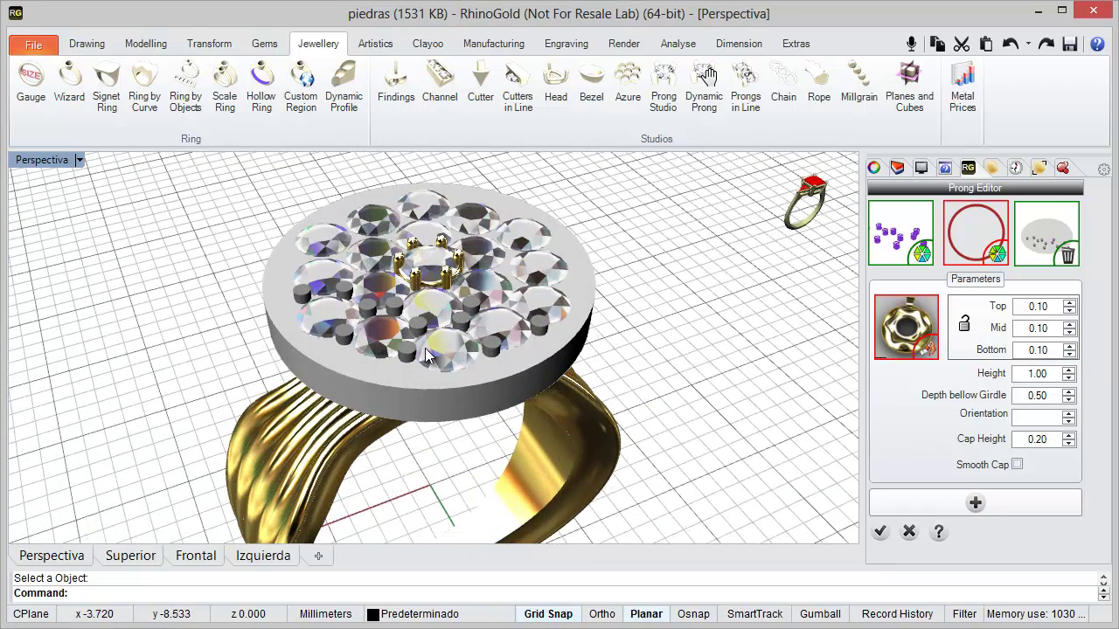
Nudge three of the prongs into better gaps between the gems
left_click(625, 402)
right_click_drag(526, 376, 428, 350)
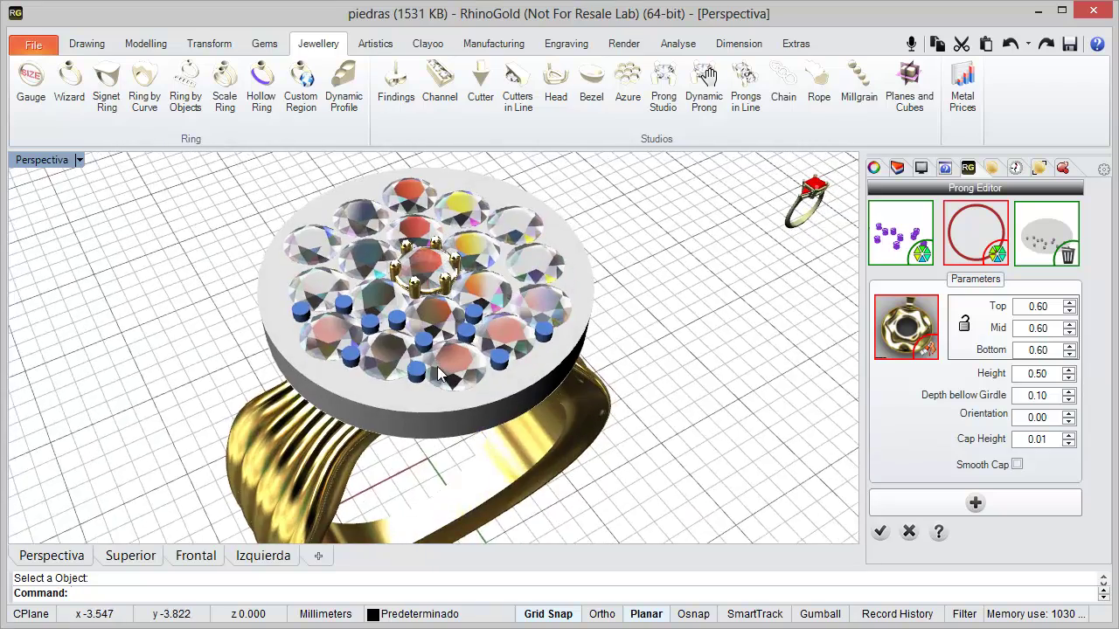
scroll(428, 350, "up", 2)
scroll(434, 355, "up", 3)
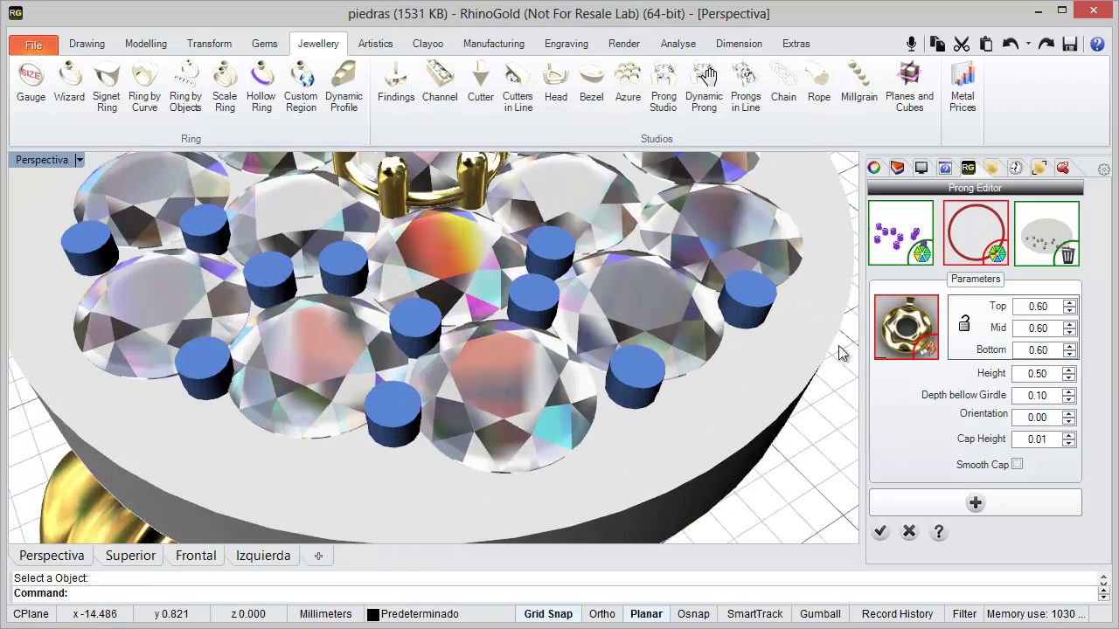
right_click_drag(646, 375, 578, 395)
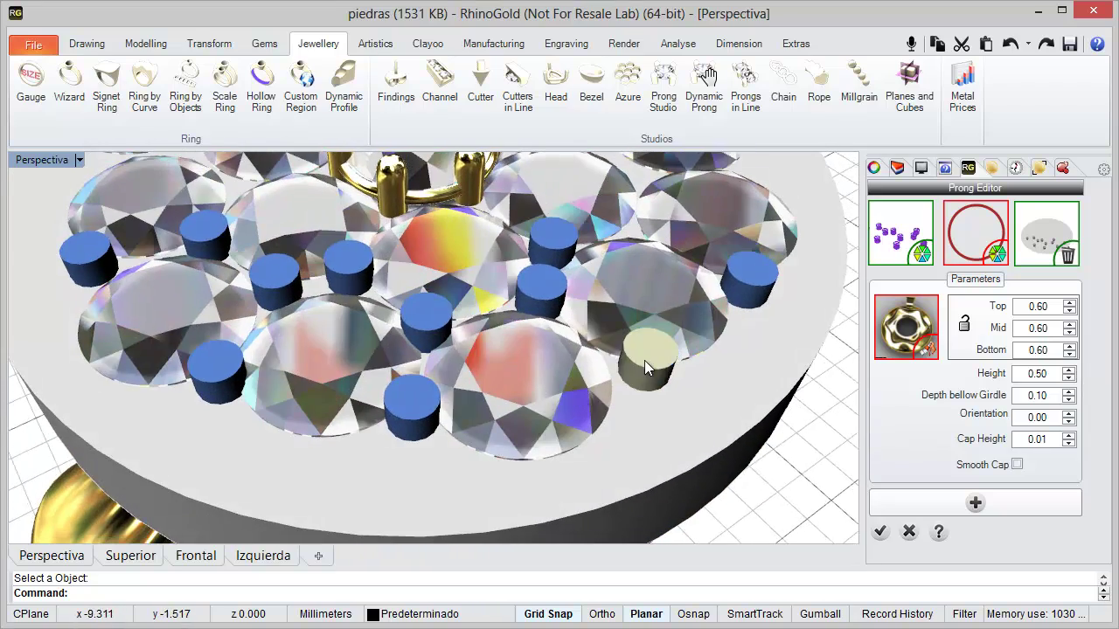
mouse_move(644, 360)
left_mouse_down()
mouse_move(642, 377)
mouse_move(624, 375)
mouse_move(601, 412)
left_mouse_up()
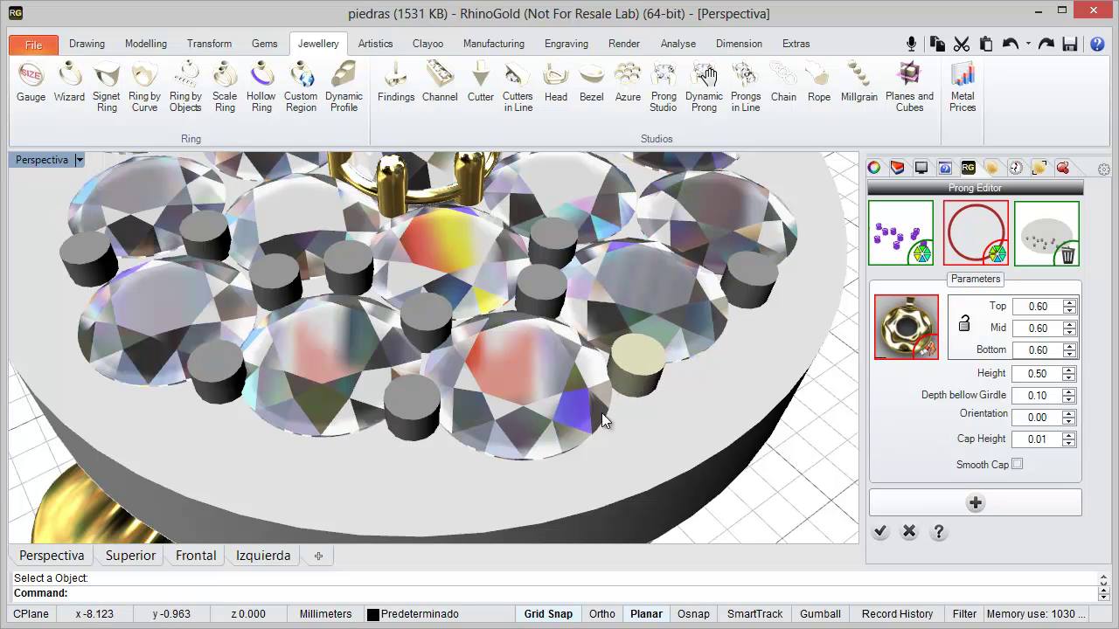
left_click_drag(413, 414, 417, 434)
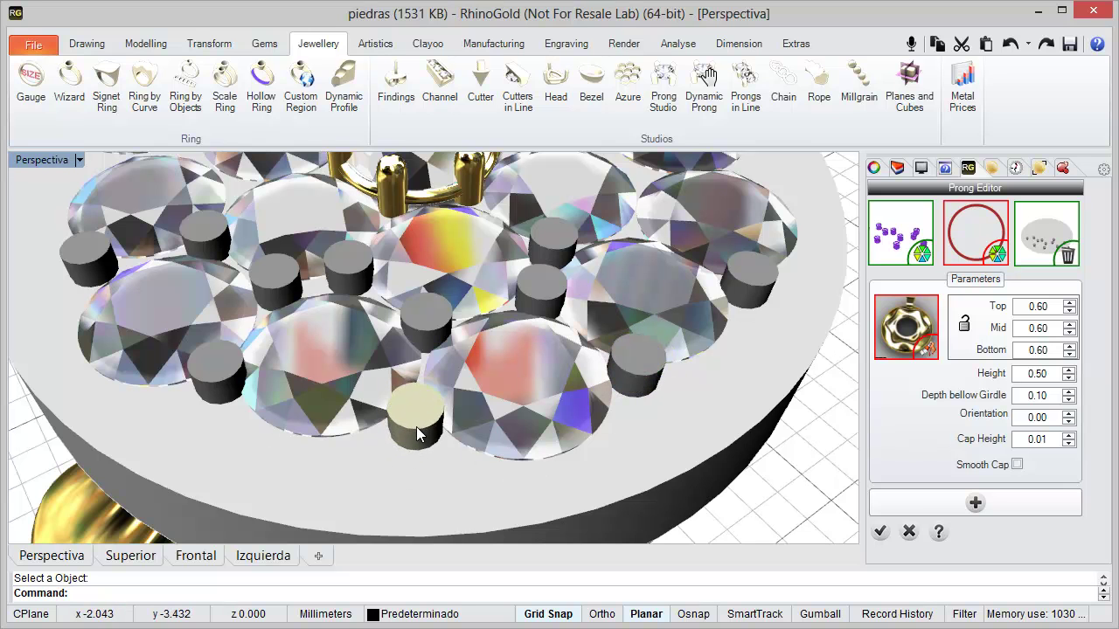
left_click_drag(217, 378, 212, 389)
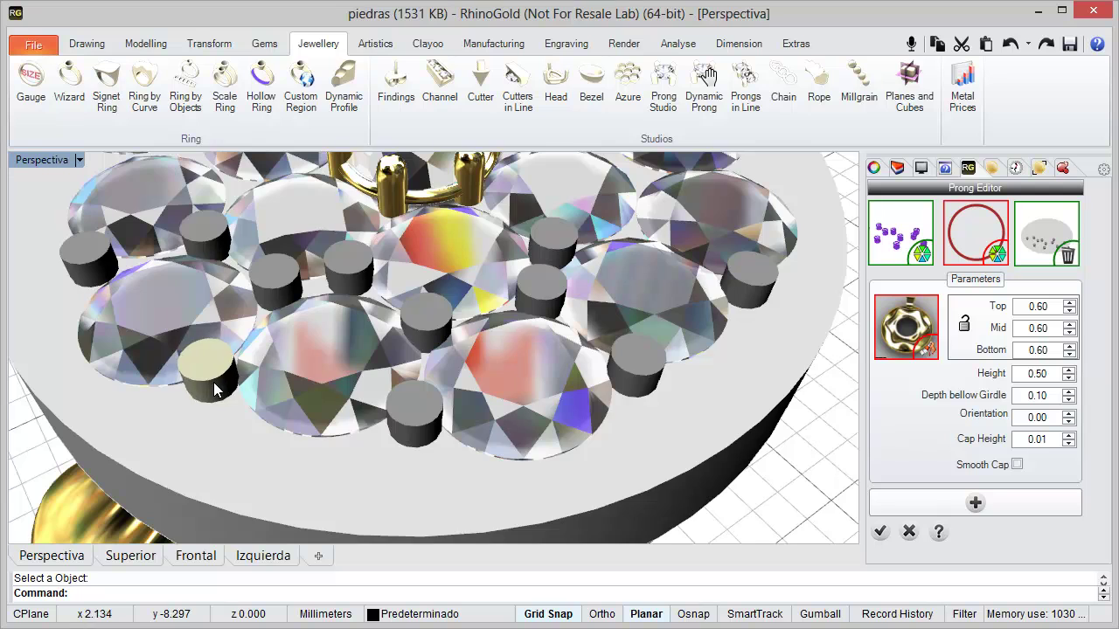
Give the prongs smooth caps with a 0.16 cap height
scroll(300, 295, "down", 5)
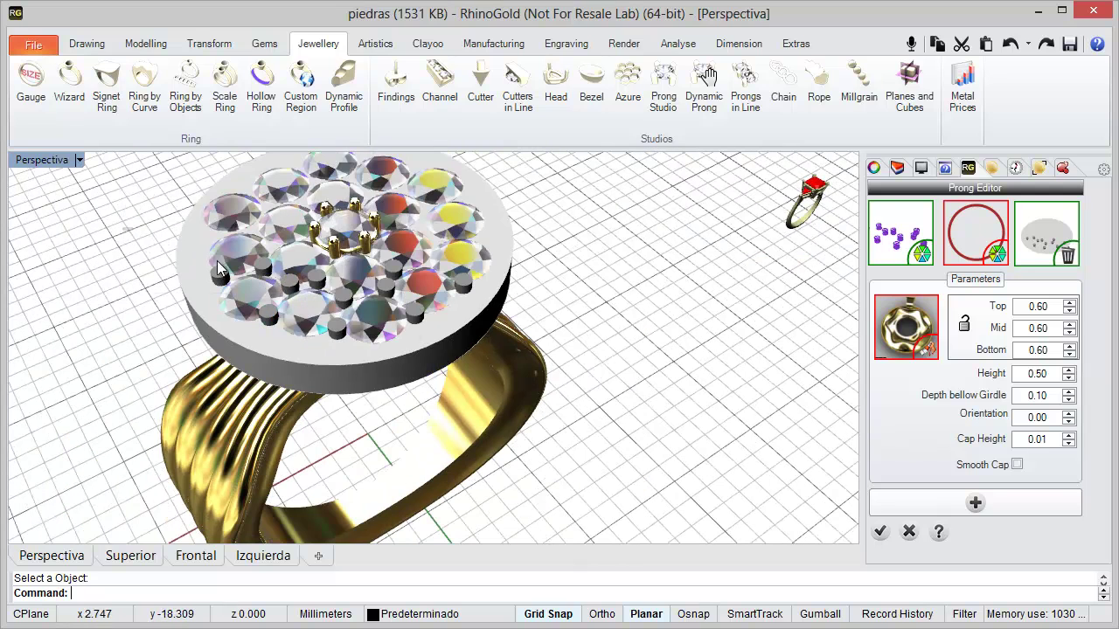
right_click_drag(624, 387, 865, 478)
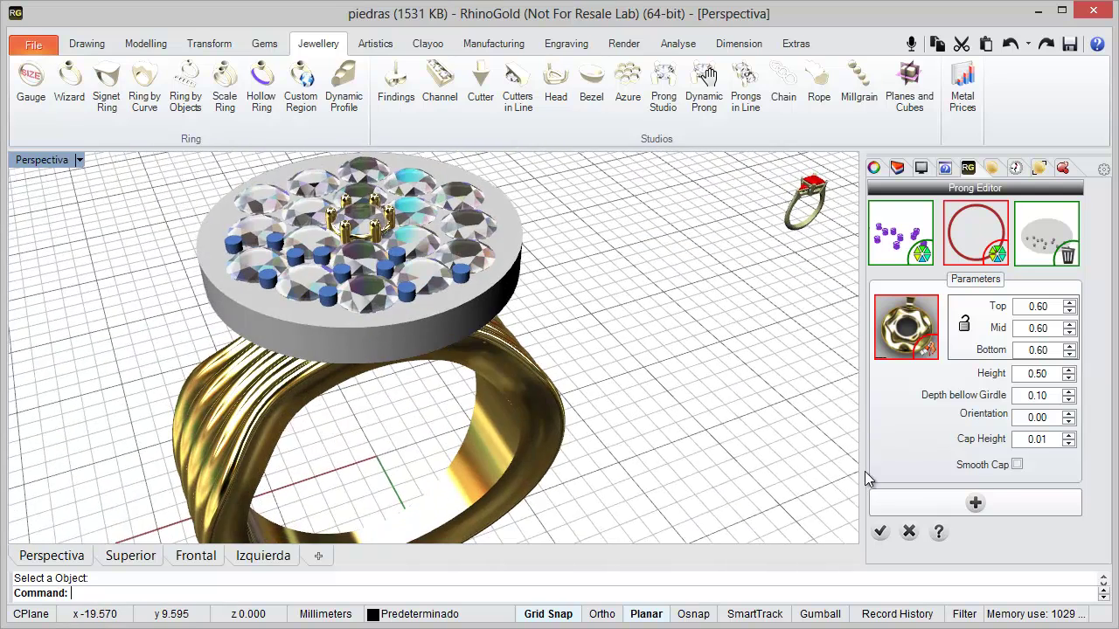
left_click(1068, 435)
mouse_move(839, 489)
right_mouse_down()
mouse_move(560, 451)
mouse_move(662, 497)
right_mouse_up()
Add four new prongs in empty gaps between neighbouring gems
left_click(976, 503)
scroll(400, 292, "up", 5)
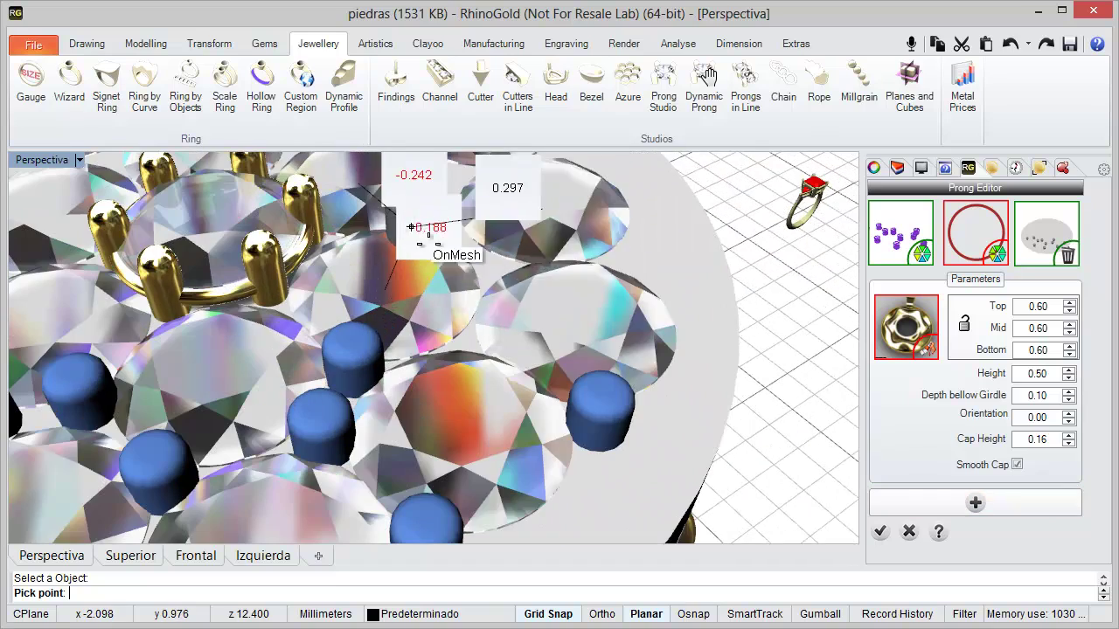
left_click(497, 249)
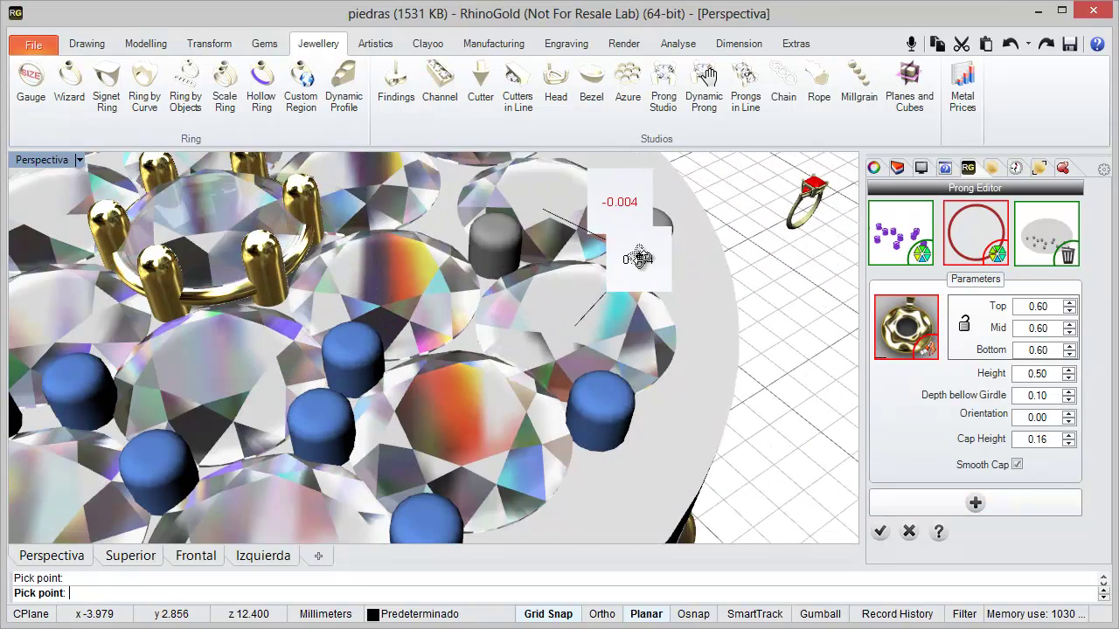
right_click_drag(639, 250, 592, 367)
left_click(624, 389)
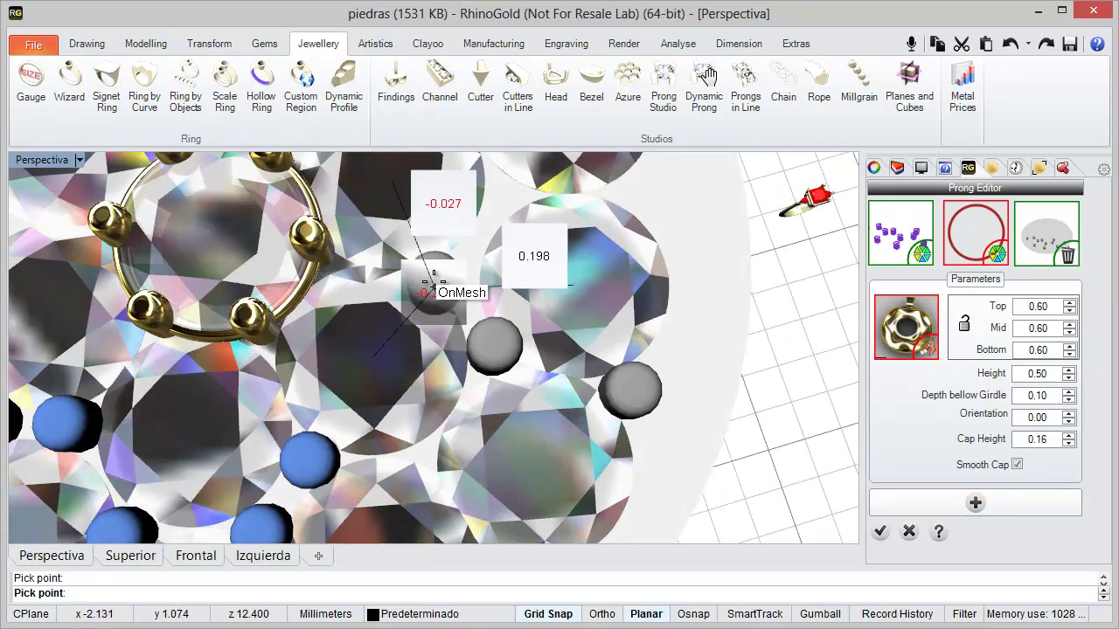
left_click(459, 266)
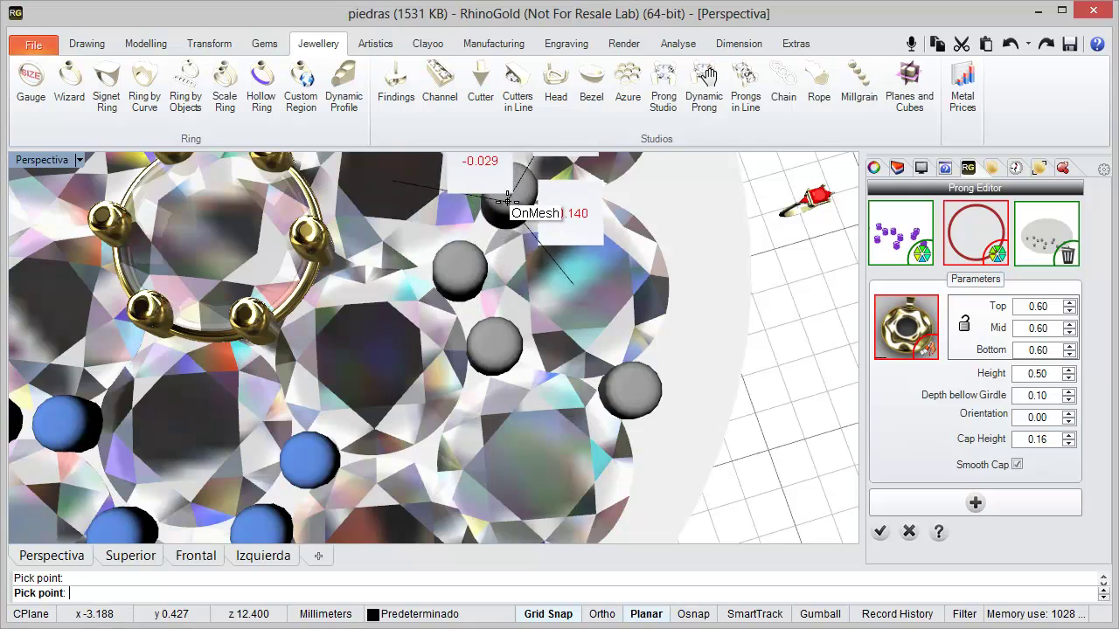
left_click(503, 208)
scroll(433, 315, "down", 3)
scroll(350, 324, "up", 3)
scroll(333, 326, "up", 3)
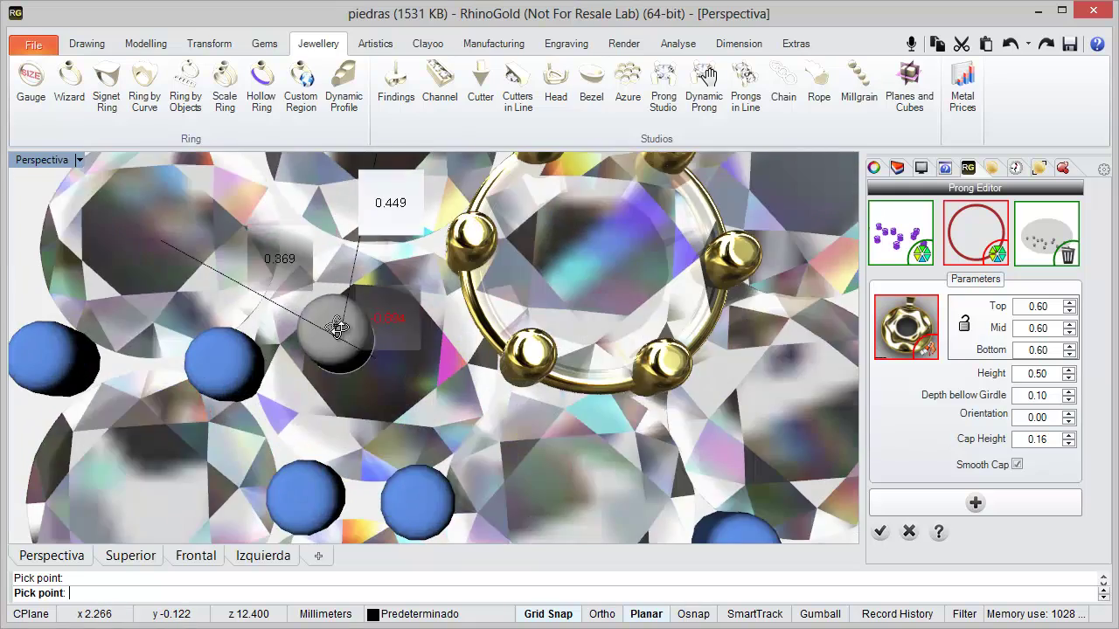
scroll(338, 324, "up", 2)
scroll(392, 320, "up", 1)
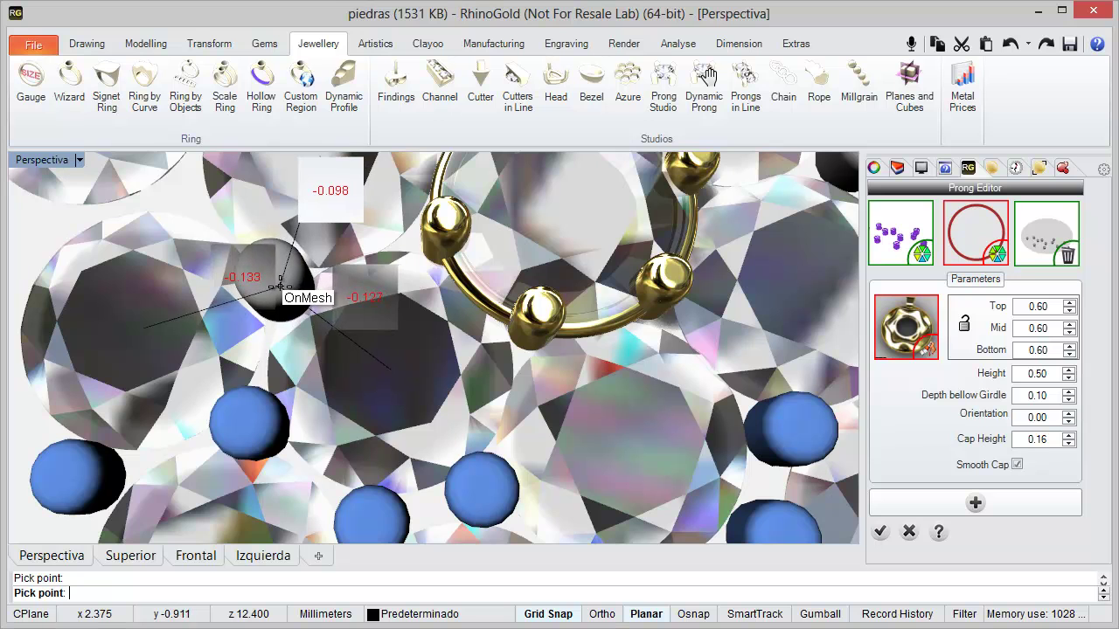
Add four more prongs in the upper and left gem gaps and finish placement
left_click(252, 312)
scroll(477, 394, "down", 3)
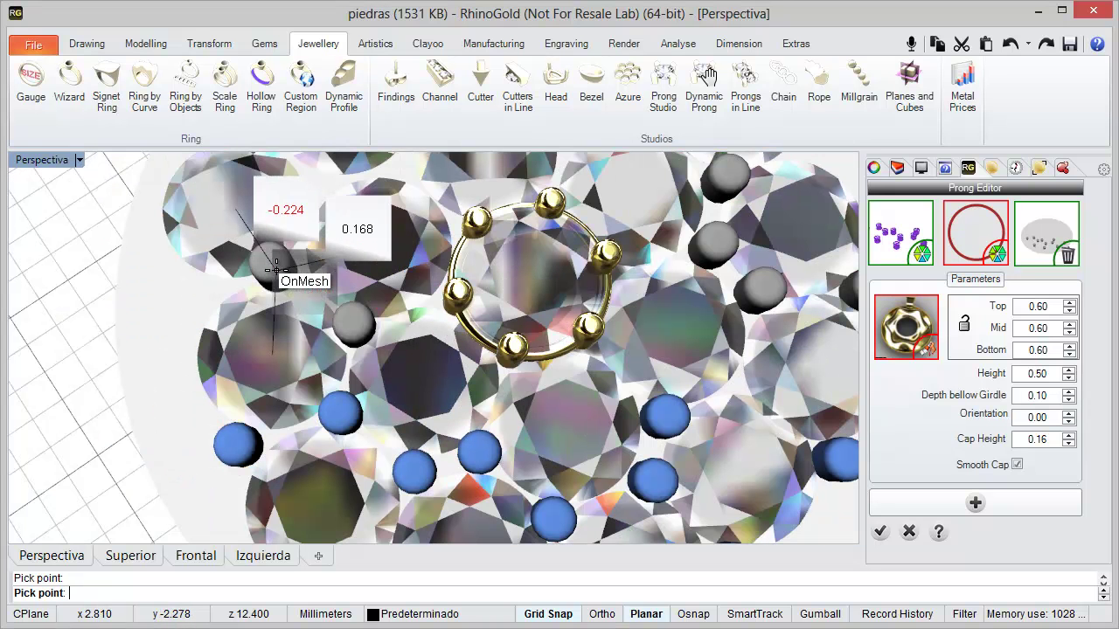
left_click(291, 264)
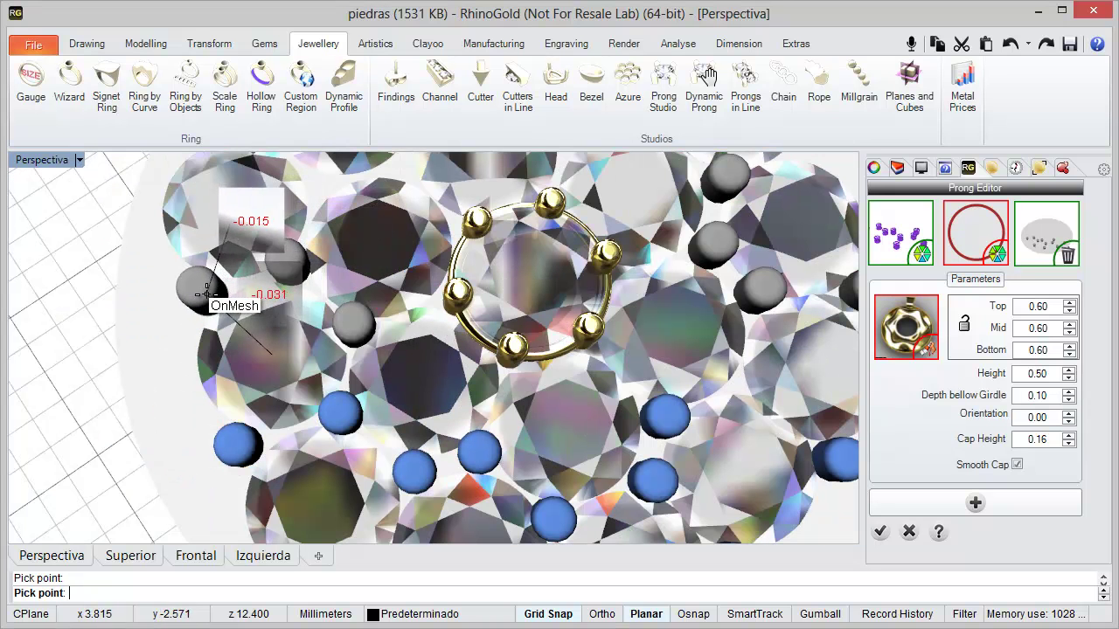
scroll(262, 316, "down", 3)
scroll(295, 353, "up", 2)
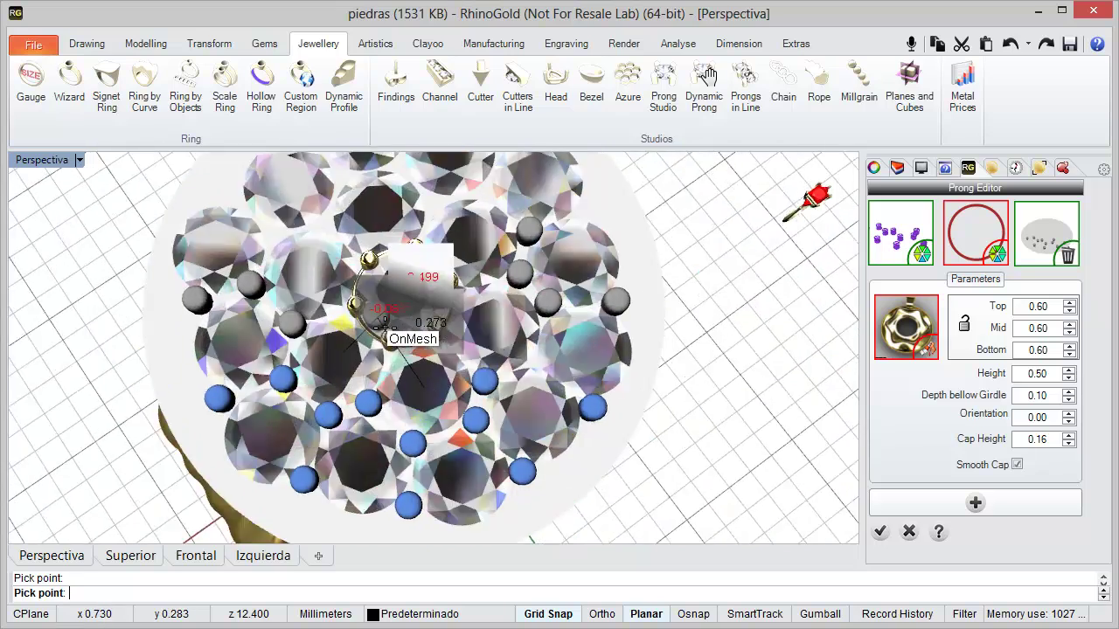
scroll(411, 395, "up", 3)
scroll(429, 391, "down", 3)
scroll(362, 293, "up", 5)
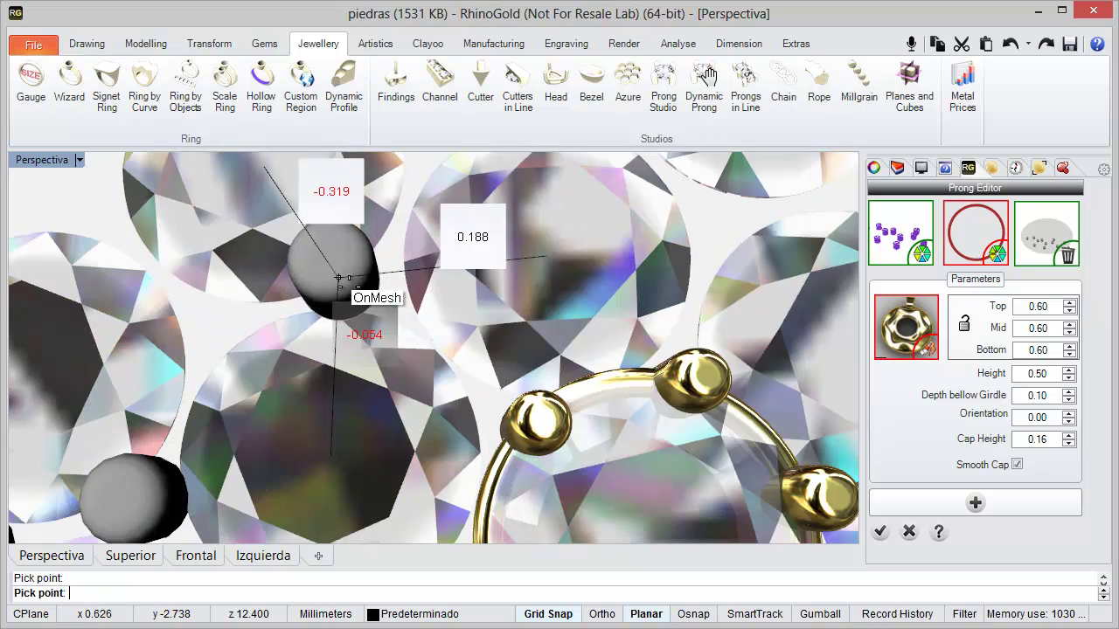
left_click(381, 264)
left_click(199, 329)
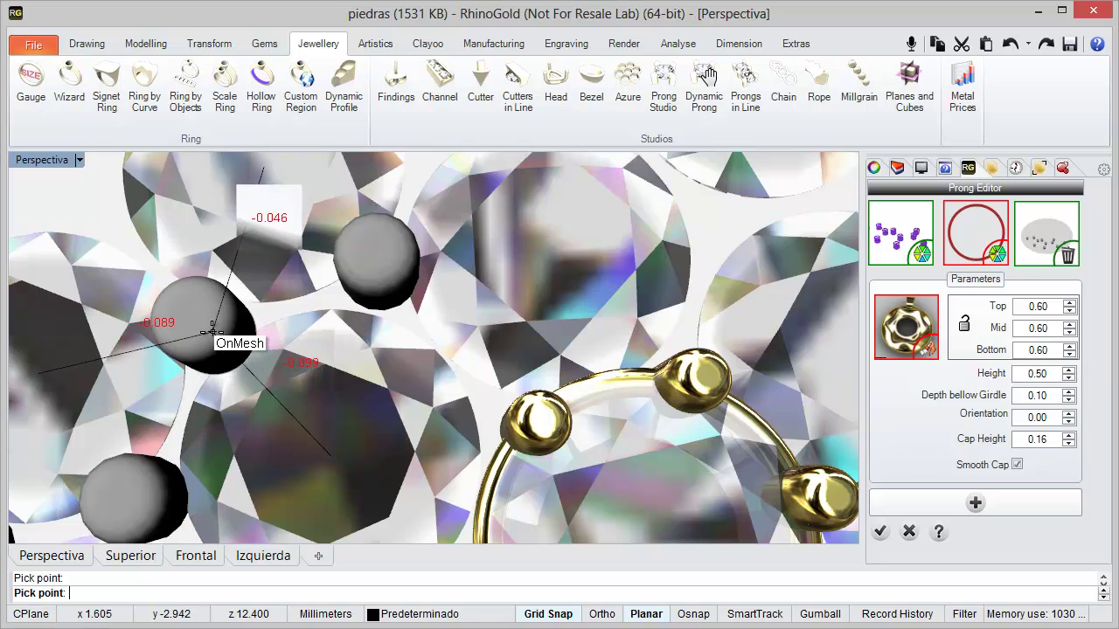
key("Return")
scroll(323, 297, "down", 5)
scroll(336, 289, "down", 3)
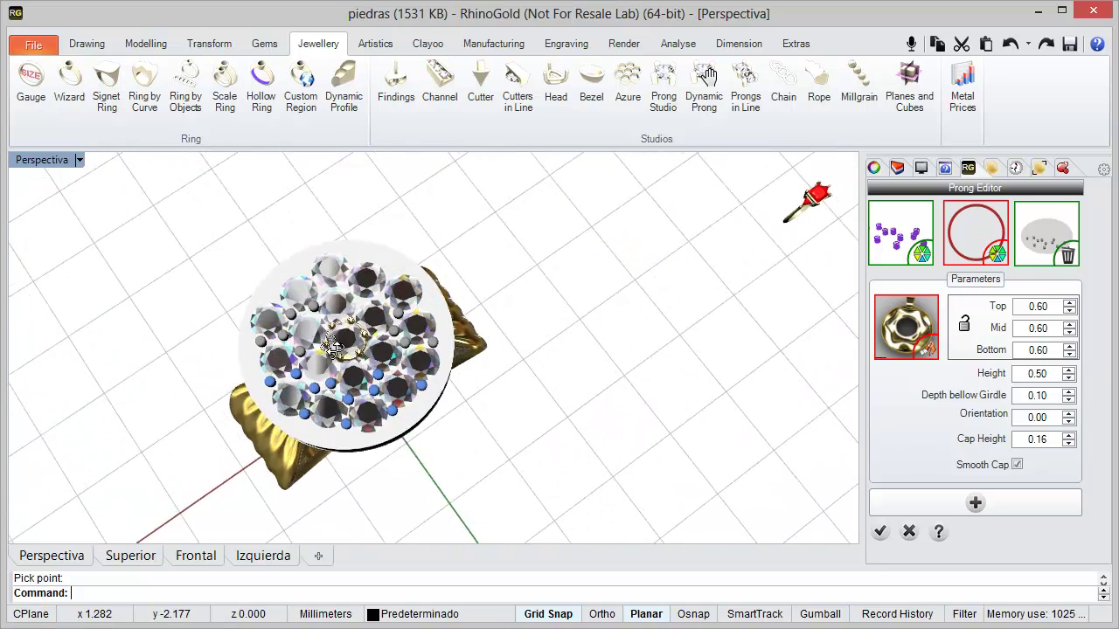
scroll(341, 284, "down", 2)
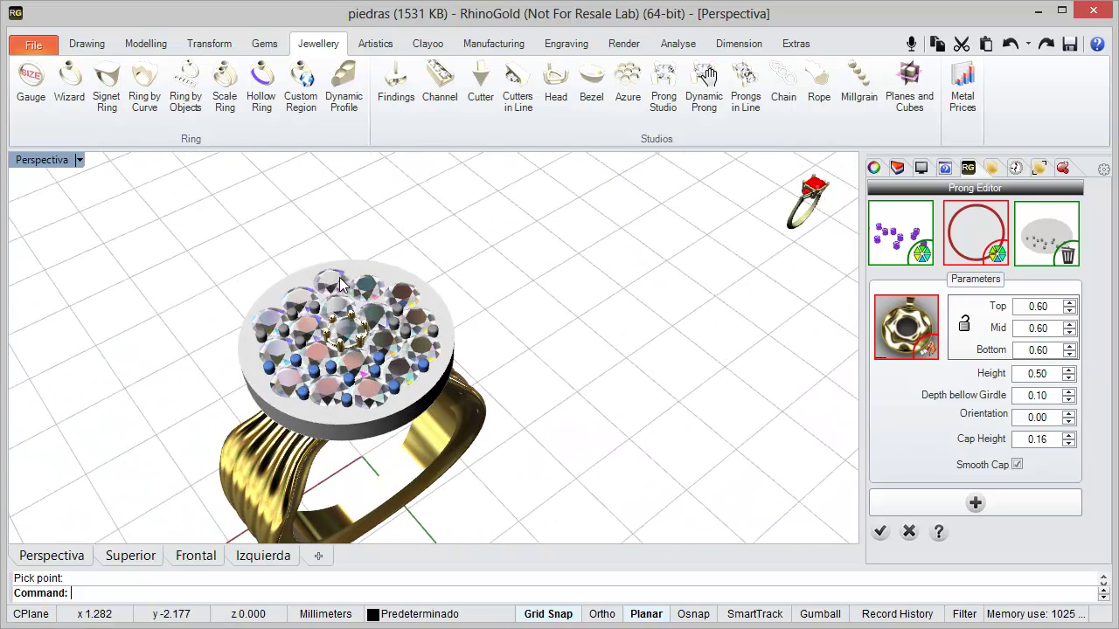
Confirm the Prong Editor to build gold rounded-top prongs between the gems, then inspect them
left_click(879, 531)
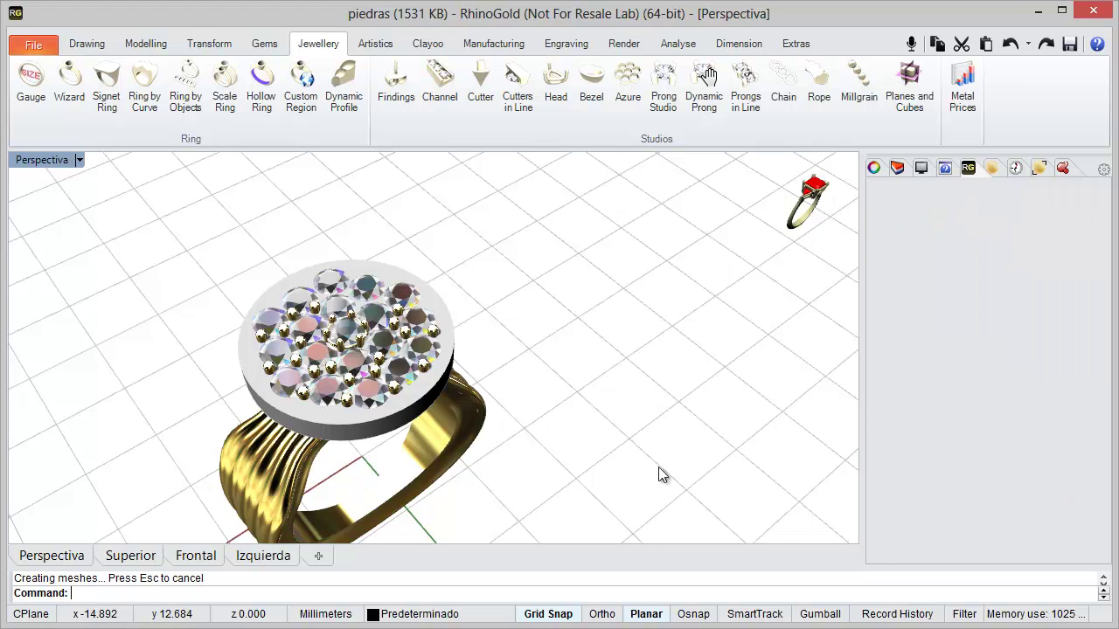
right_click_drag(658, 467, 393, 349)
scroll(394, 349, "up", 5)
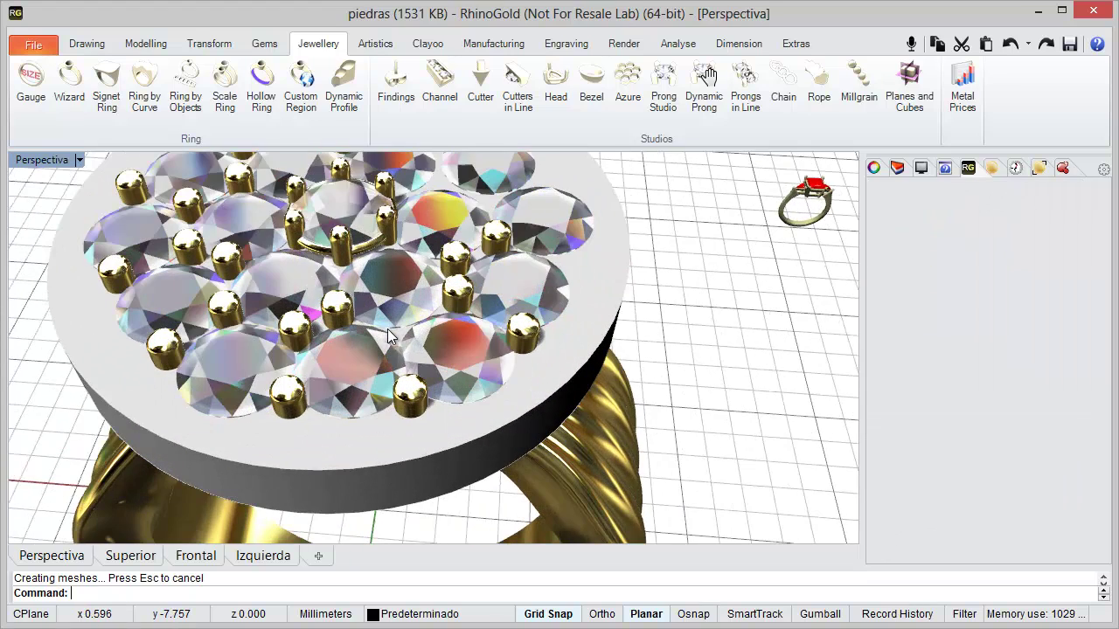
left_click(413, 404)
right_click_drag(415, 419, 486, 403)
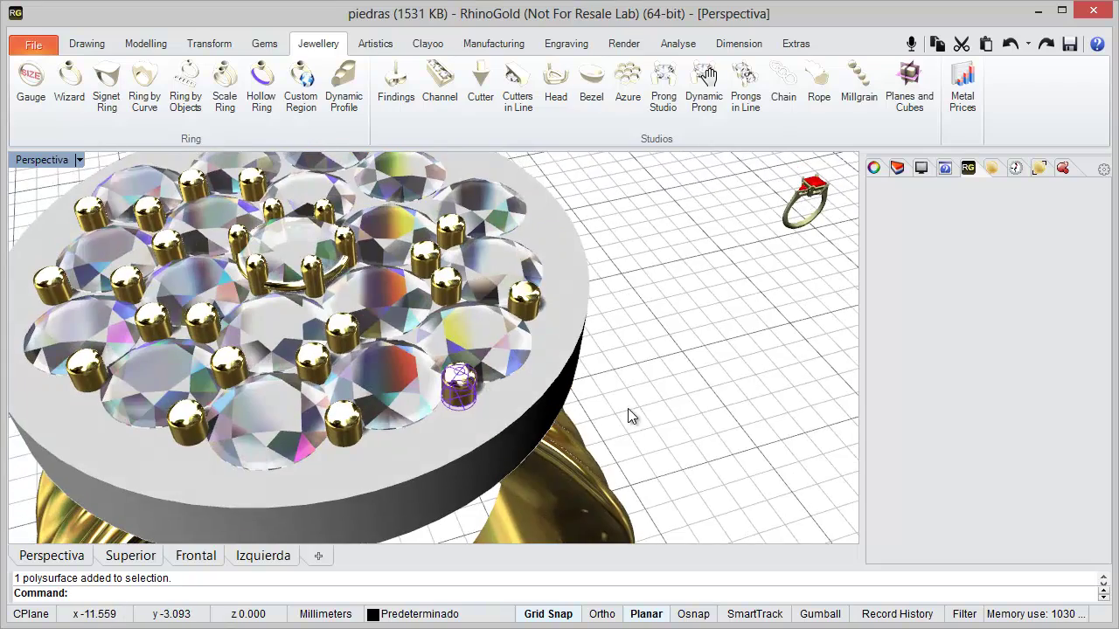
right_click_drag(579, 424, 494, 408)
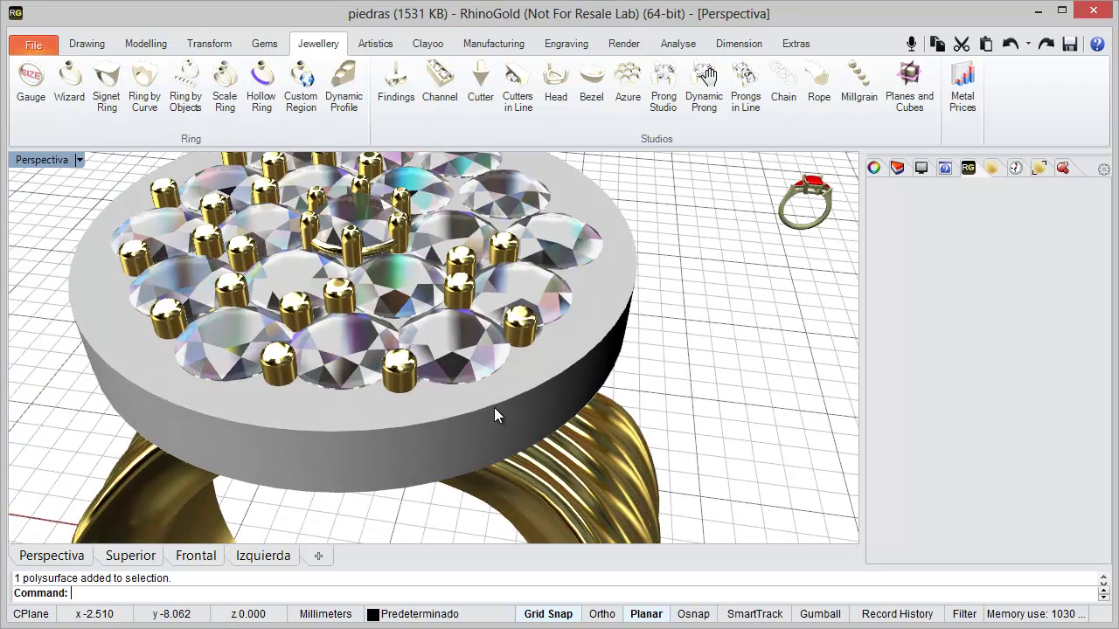